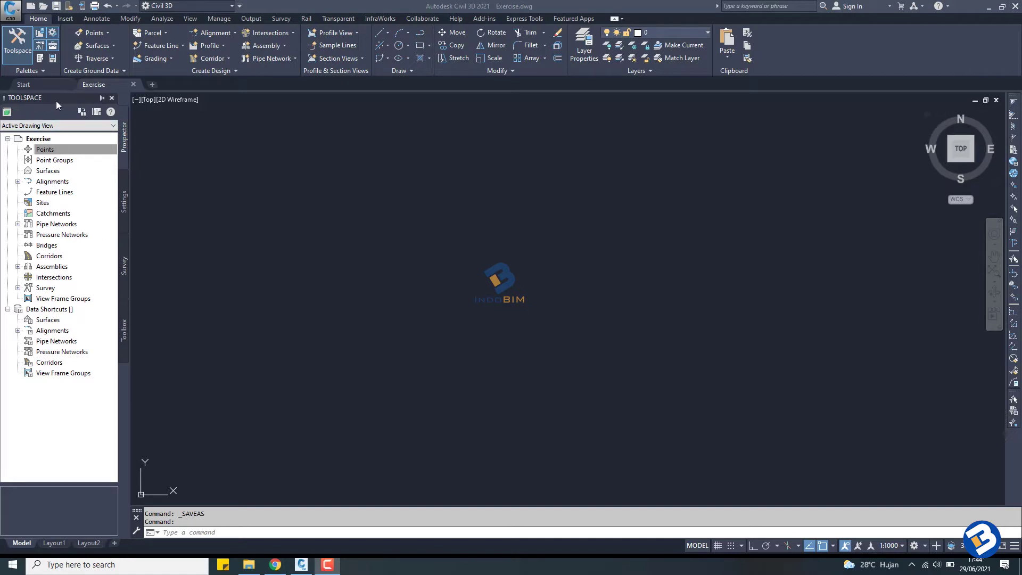
Browse the Toolspace Settings, Survey and Toolbox tabs, collapsing the General and Point settings branches
click(124, 212)
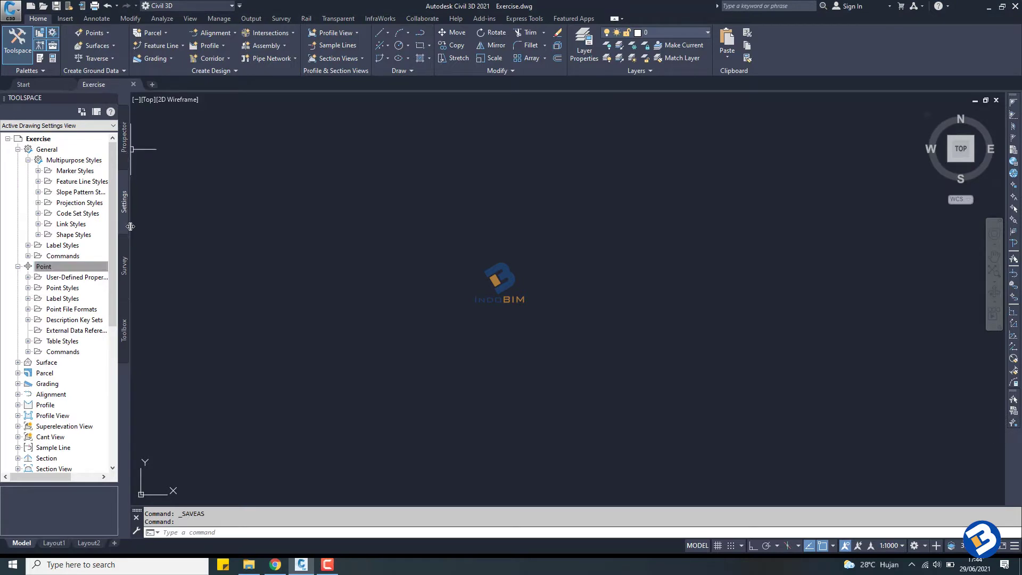
click(122, 280)
click(123, 327)
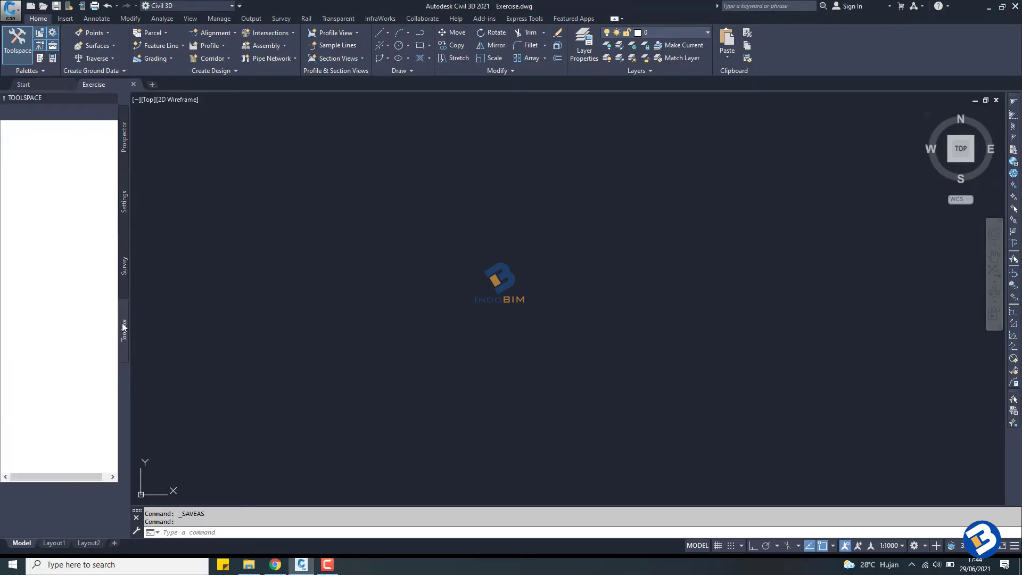
click(124, 149)
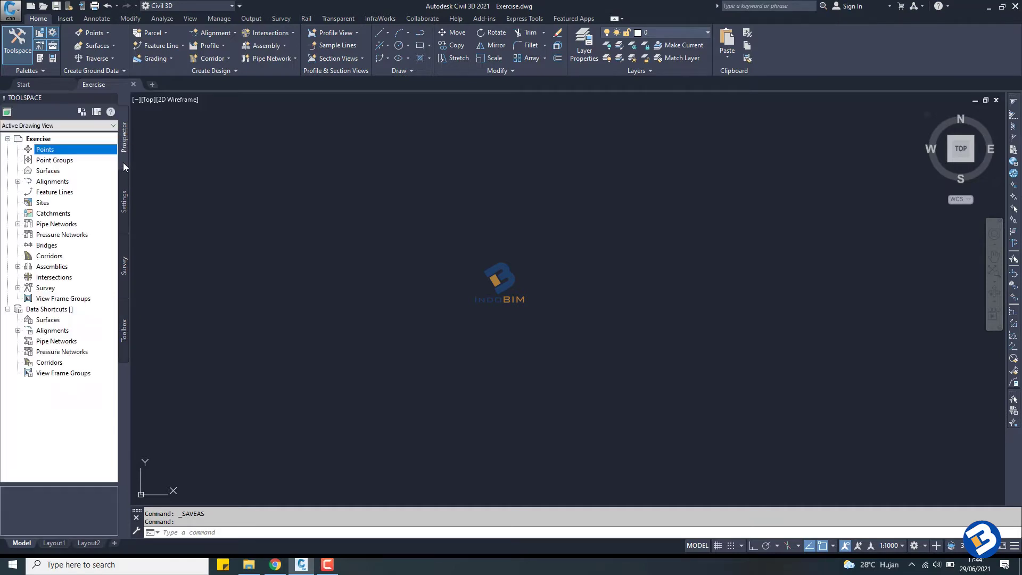
click(123, 205)
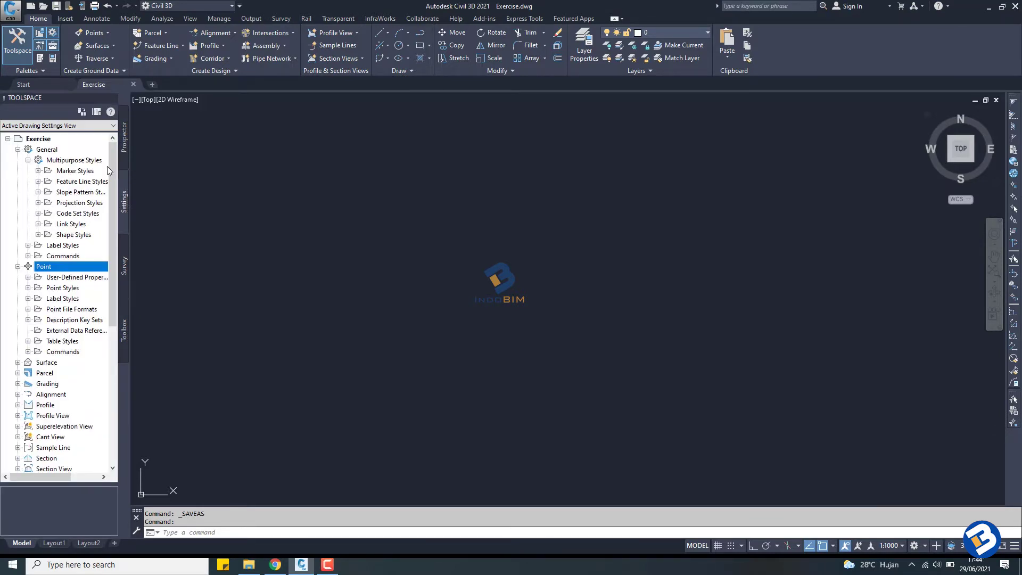
click(17, 149)
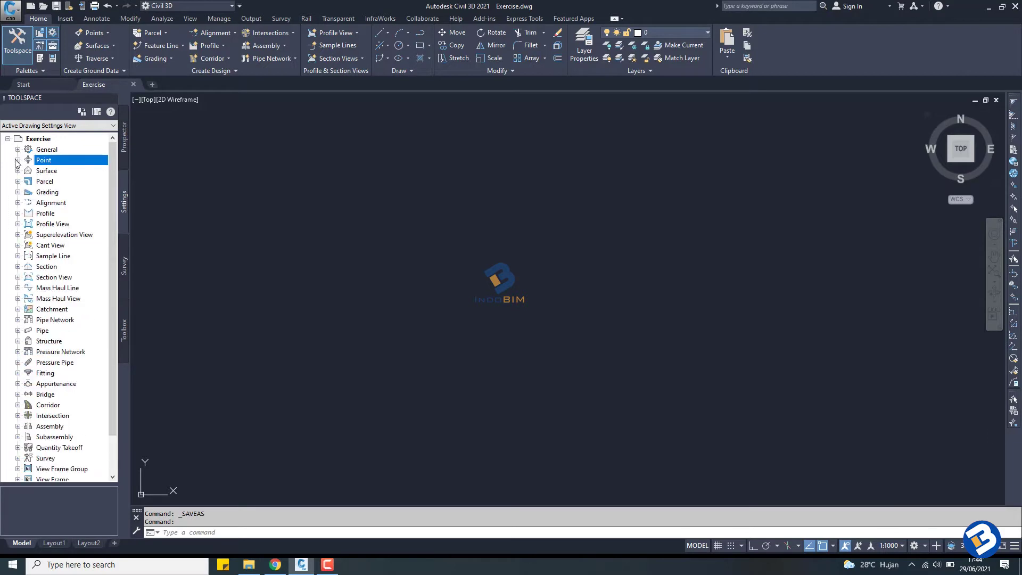
click(18, 160)
Return to Prospector and bring up the context menu for the Exercise drawing's Points
click(124, 139)
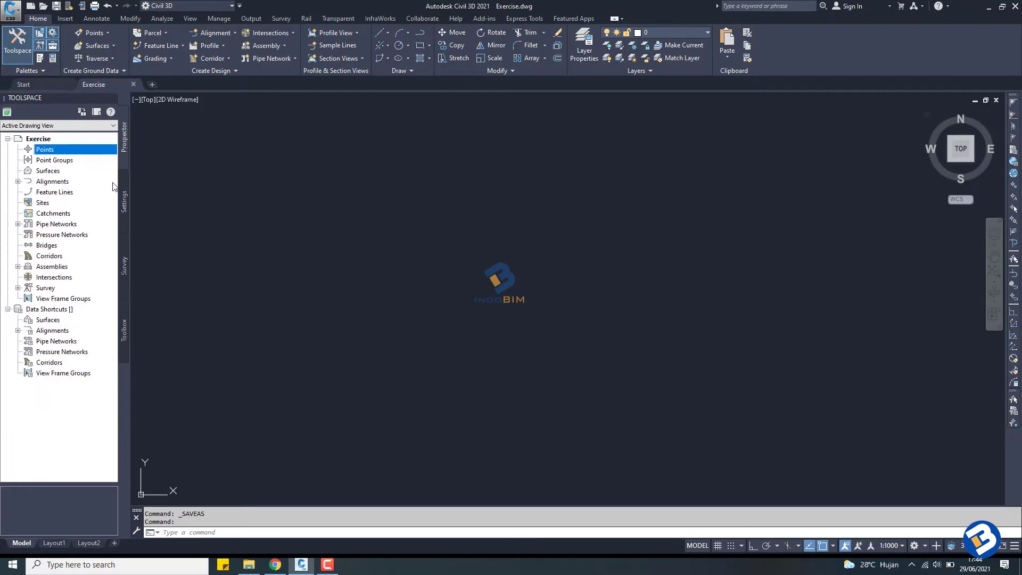
click(124, 197)
right_click(44, 161)
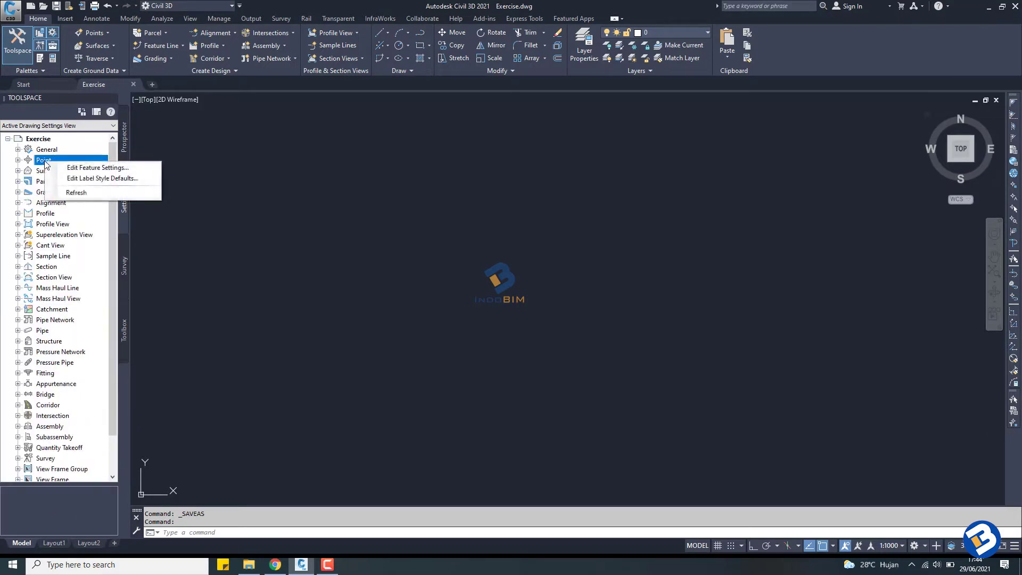
click(125, 141)
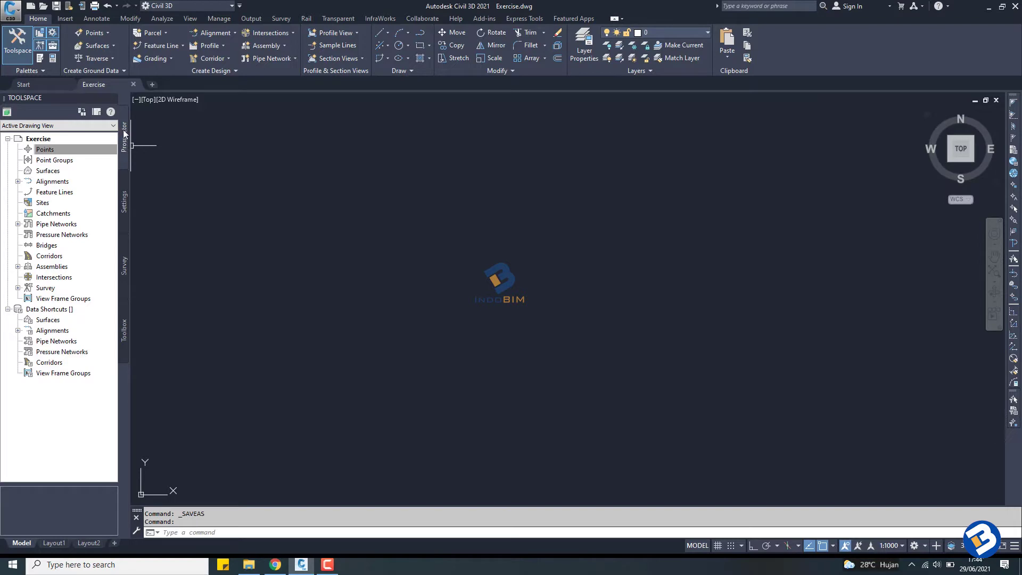
click(42, 151)
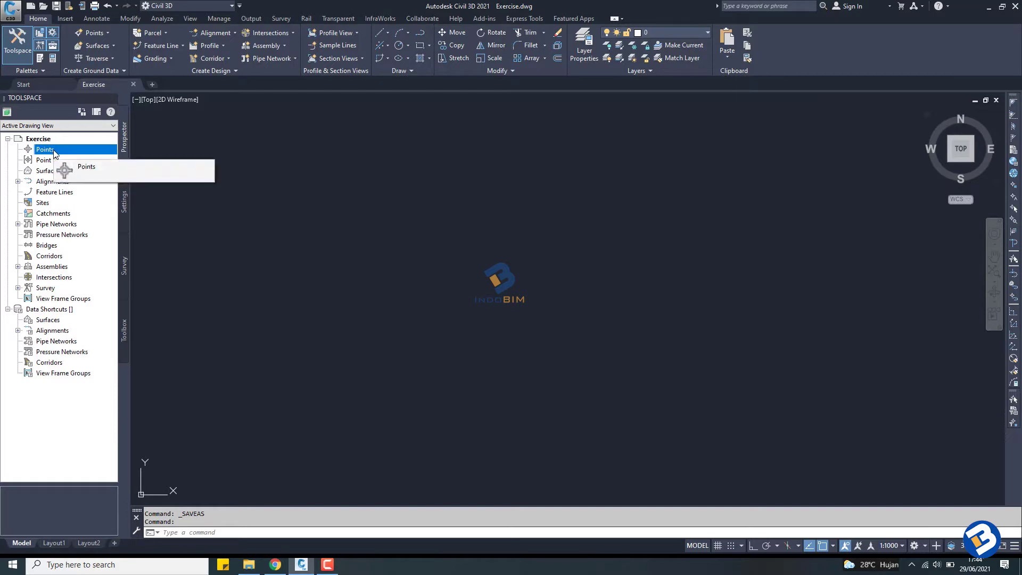
right_click(55, 153)
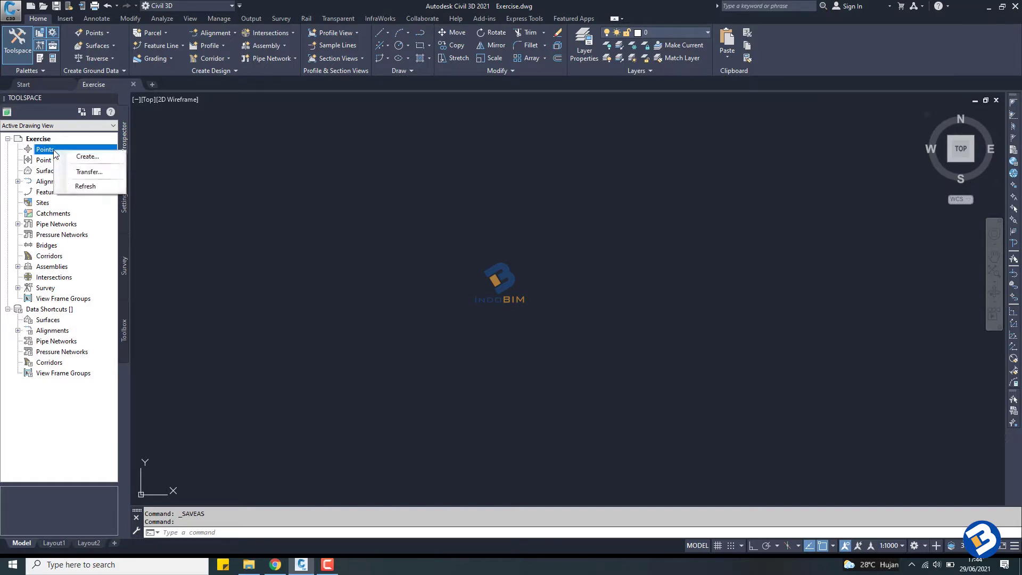
Start creating points and drag the Create Points toolbar out of the way
click(96, 159)
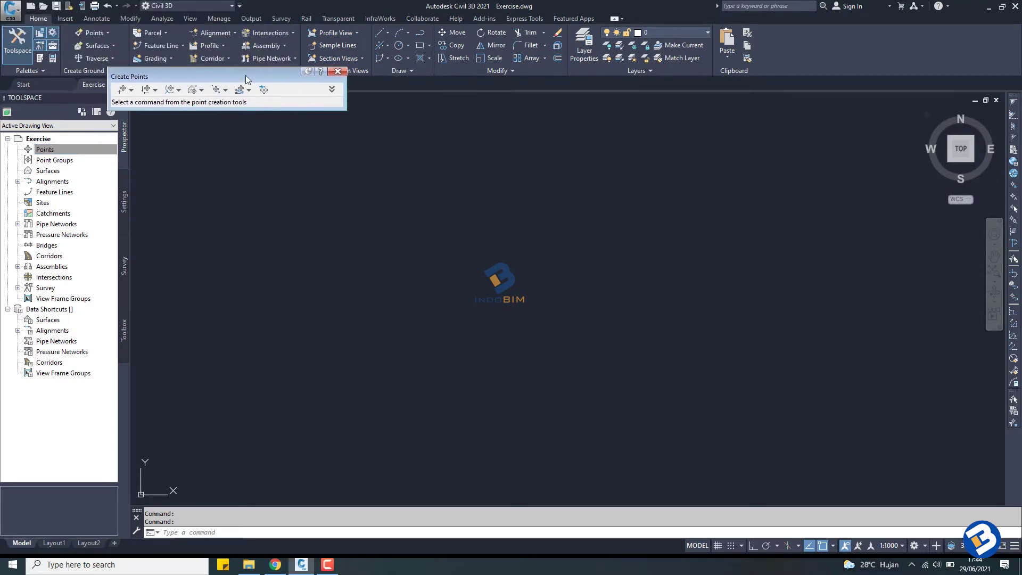
drag(245, 75, 409, 168)
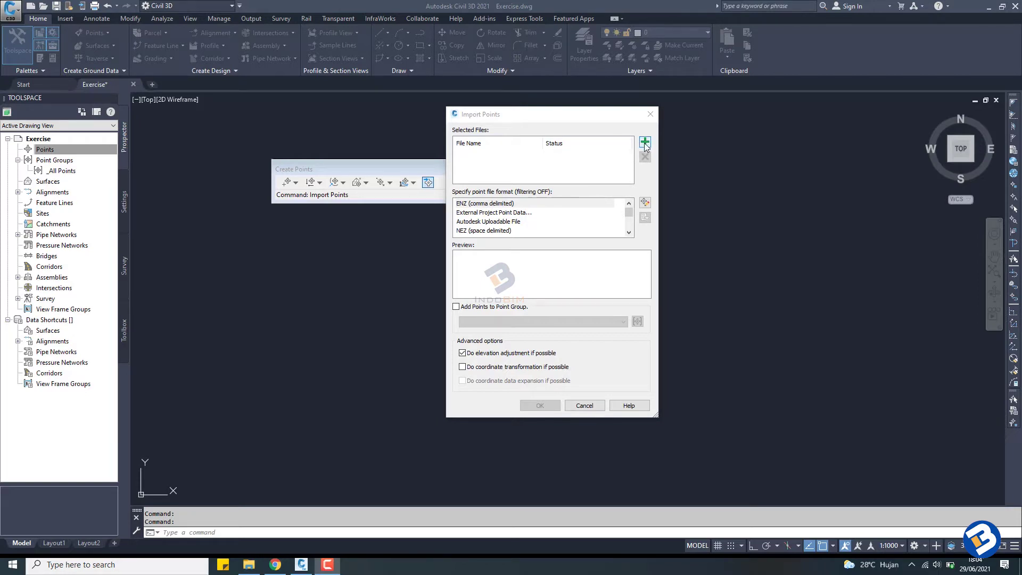
Add Data Survey.txt from IndoBIM as the import source, using the All Files (*.*) filter
click(645, 143)
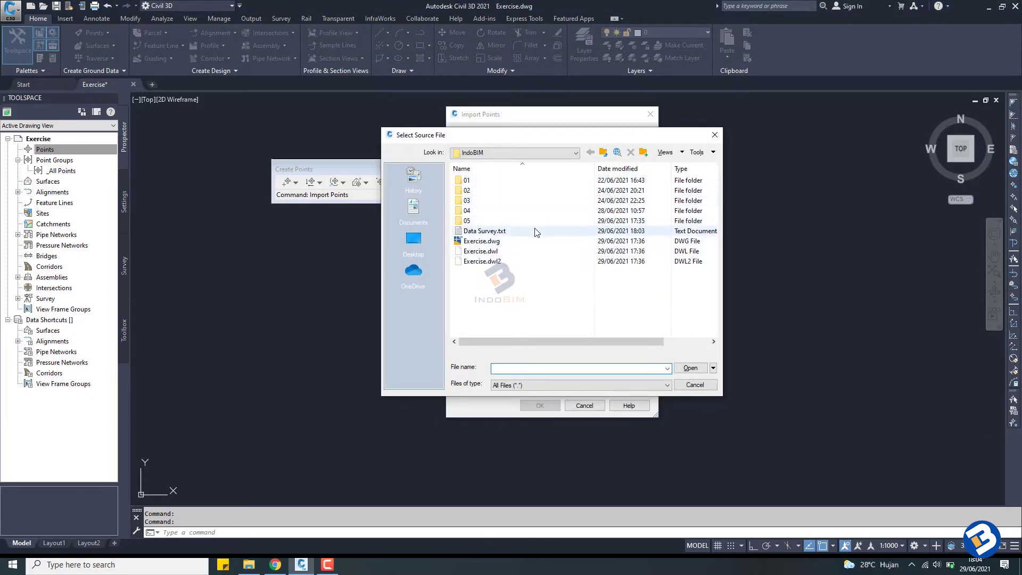
click(493, 231)
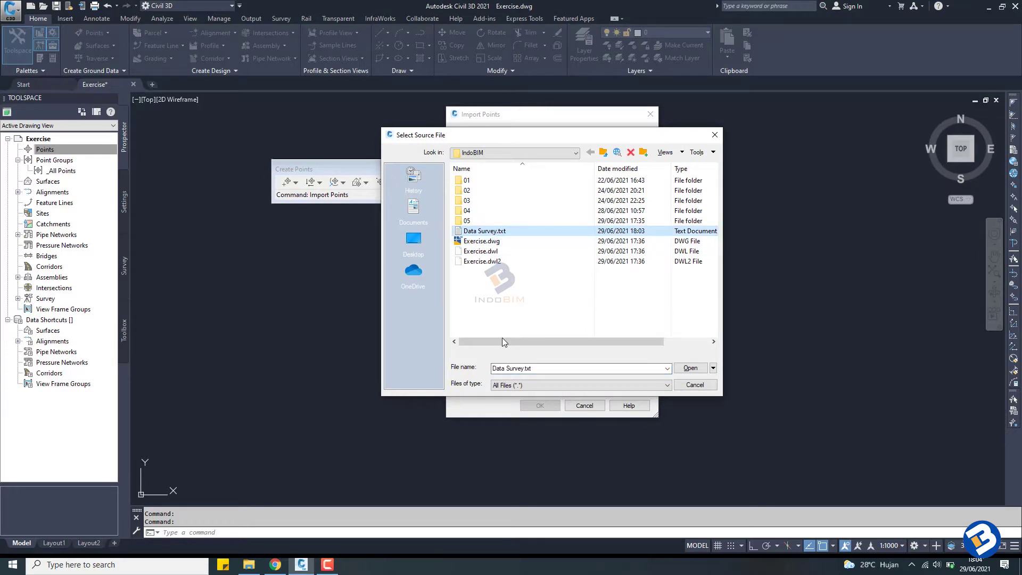
click(527, 385)
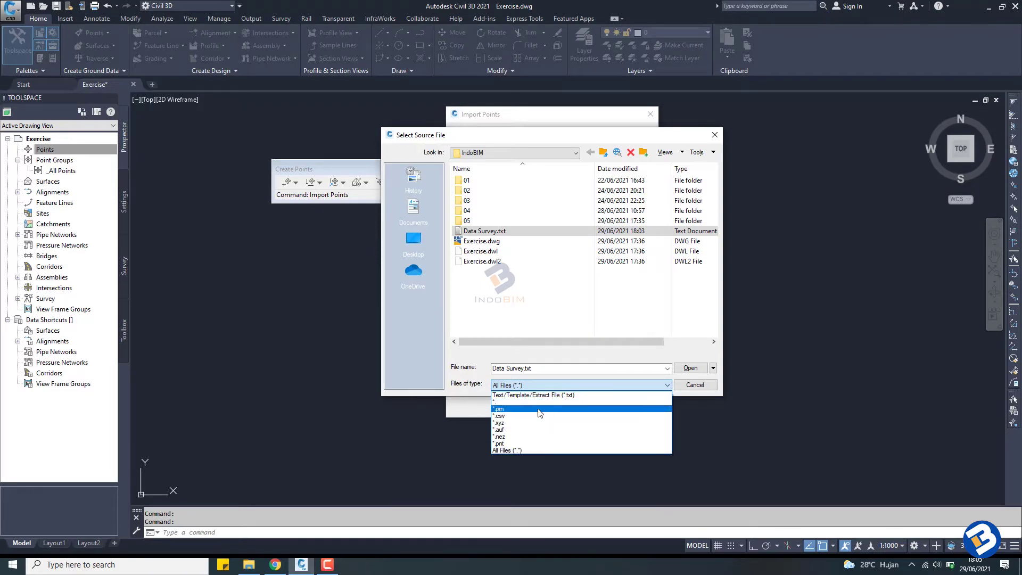
click(530, 449)
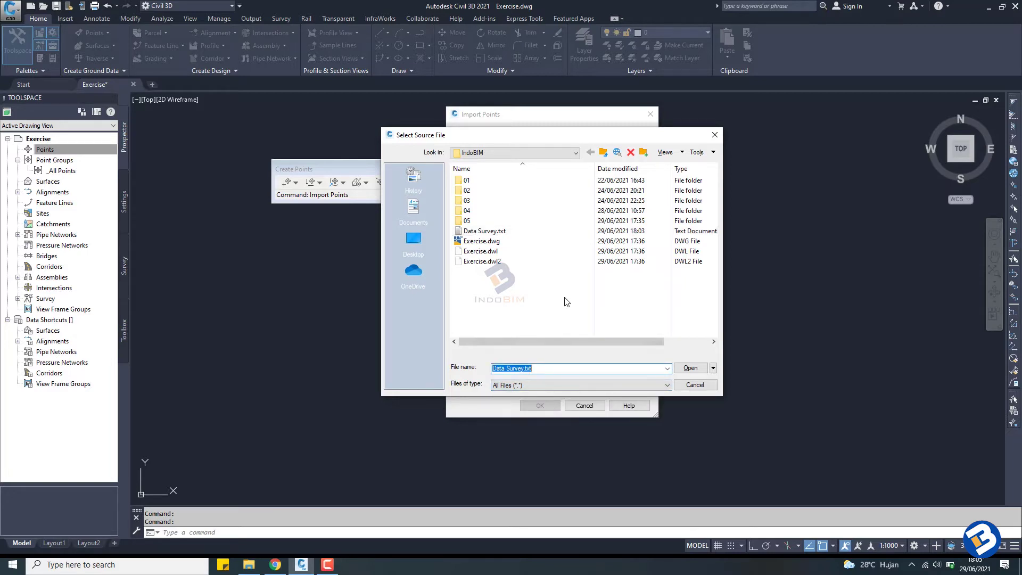
click(509, 234)
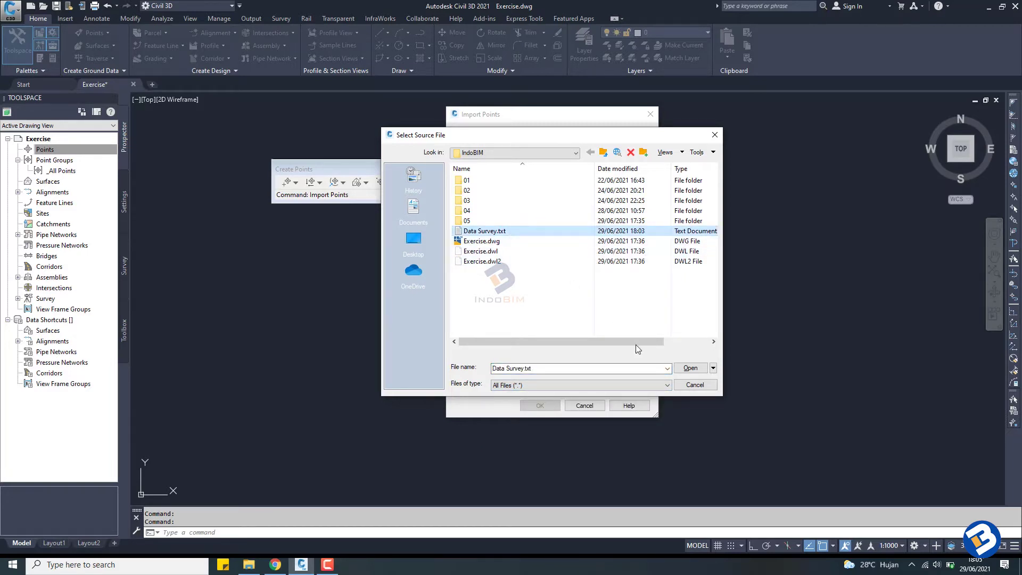
click(688, 370)
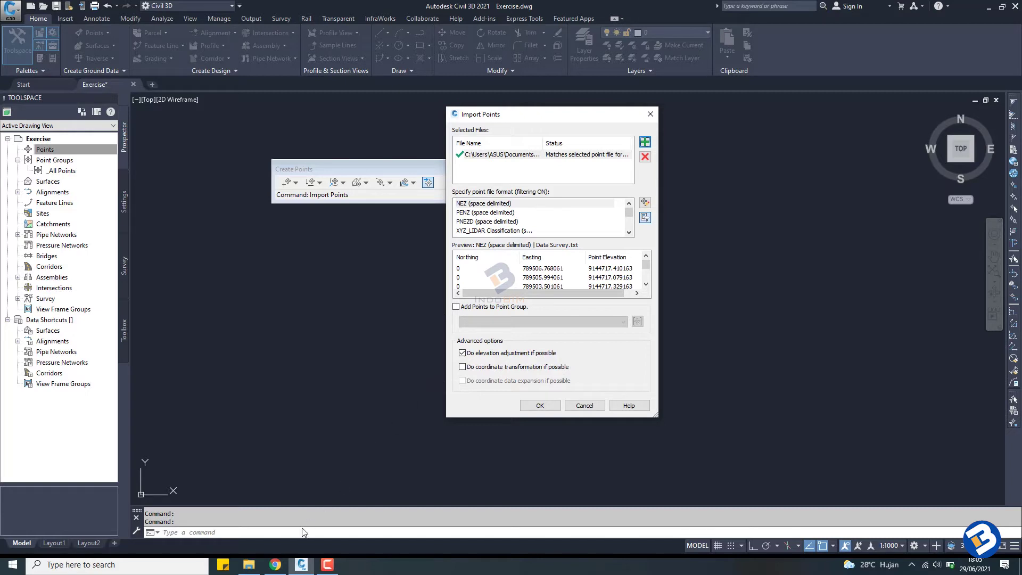
mouse_move(249, 564)
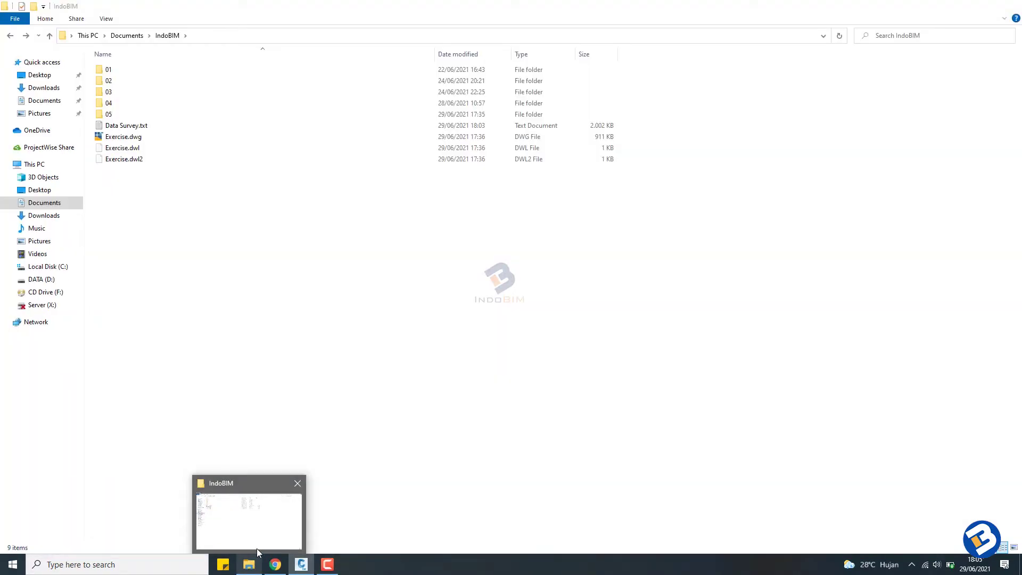
Open Data Survey.txt in Notepad from File Explorer to inspect its columns, then return
click(257, 549)
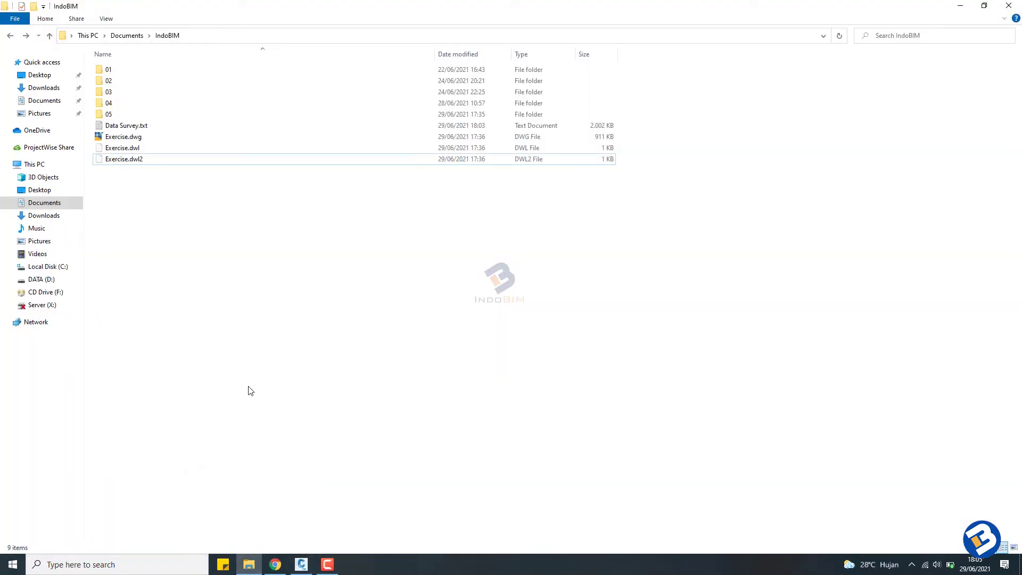
click(144, 130)
double_click(144, 130)
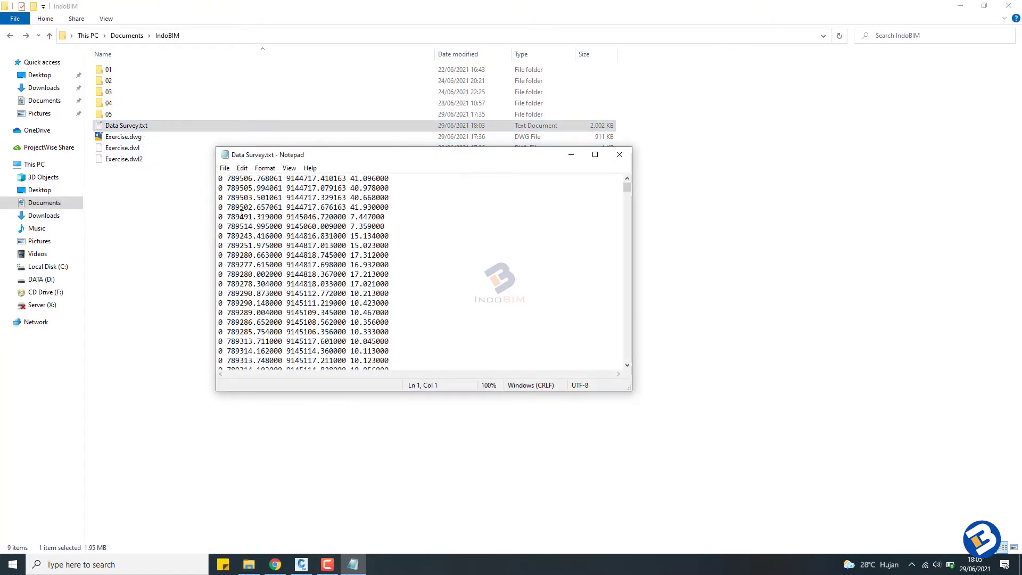
mouse_move(228, 180)
mouse_down()
mouse_move(280, 180)
mouse_move(282, 190)
mouse_move(388, 180)
mouse_up()
drag(224, 179, 219, 180)
click(302, 566)
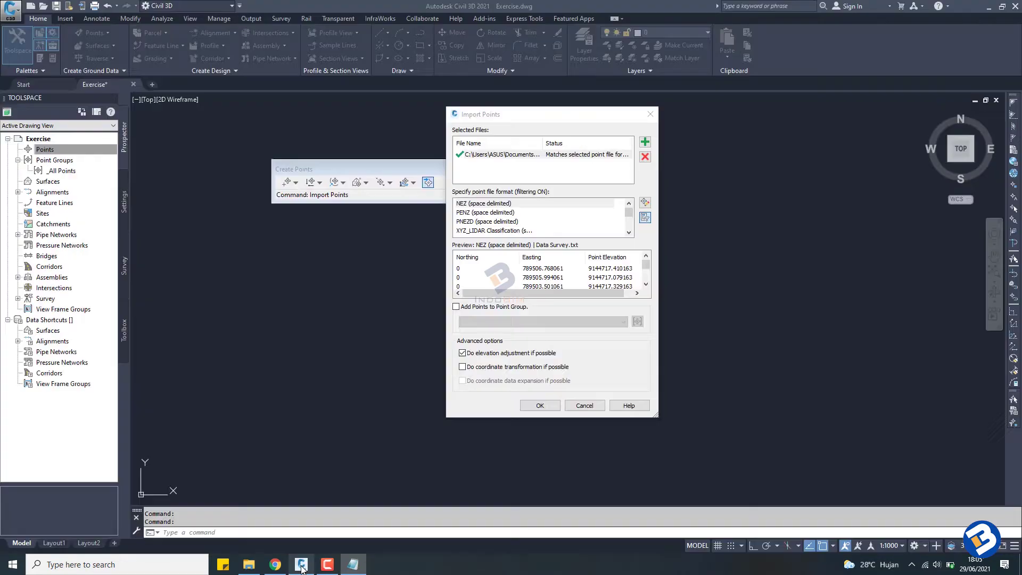
Import Data Survey.txt as PNEZD (space delimited), adding the points to a point group
click(476, 213)
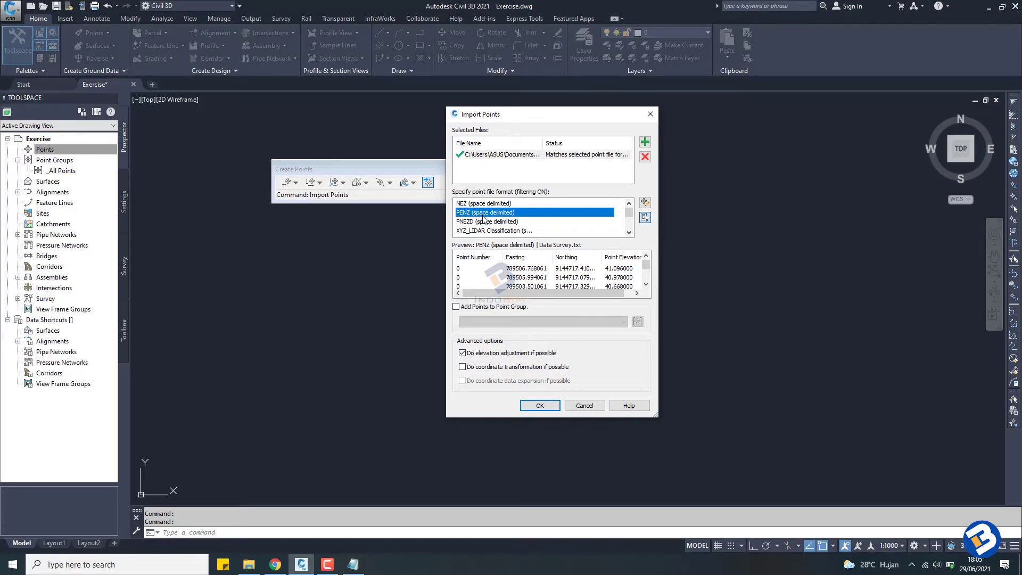
scroll(483, 220, down, 3)
click(504, 220)
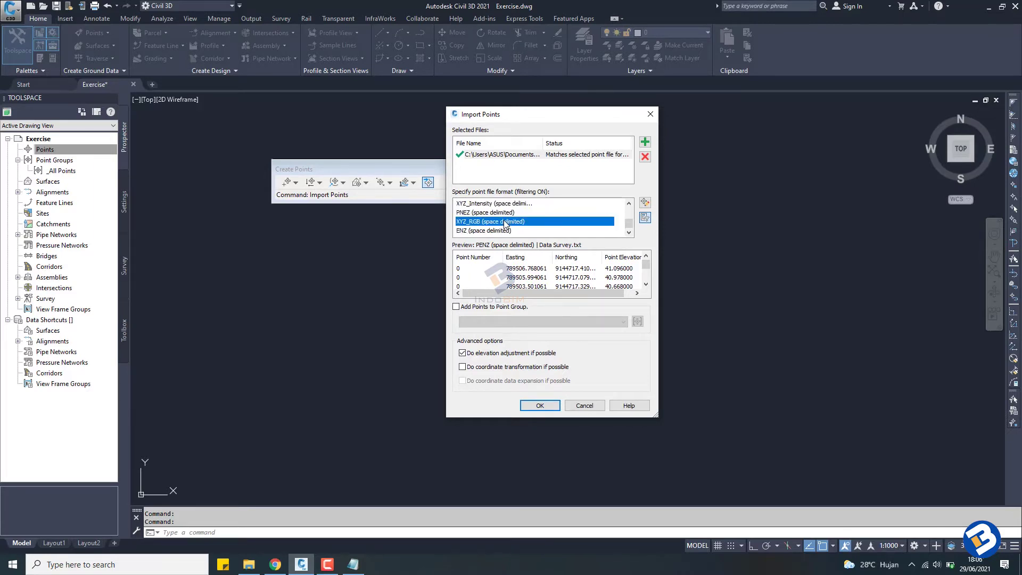
click(493, 233)
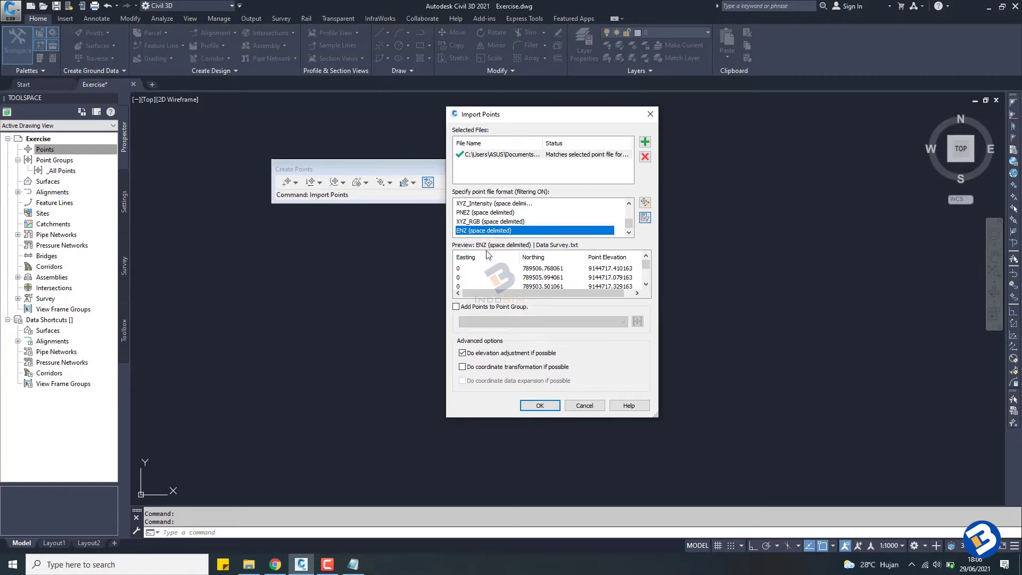
scroll(488, 223, up, 1)
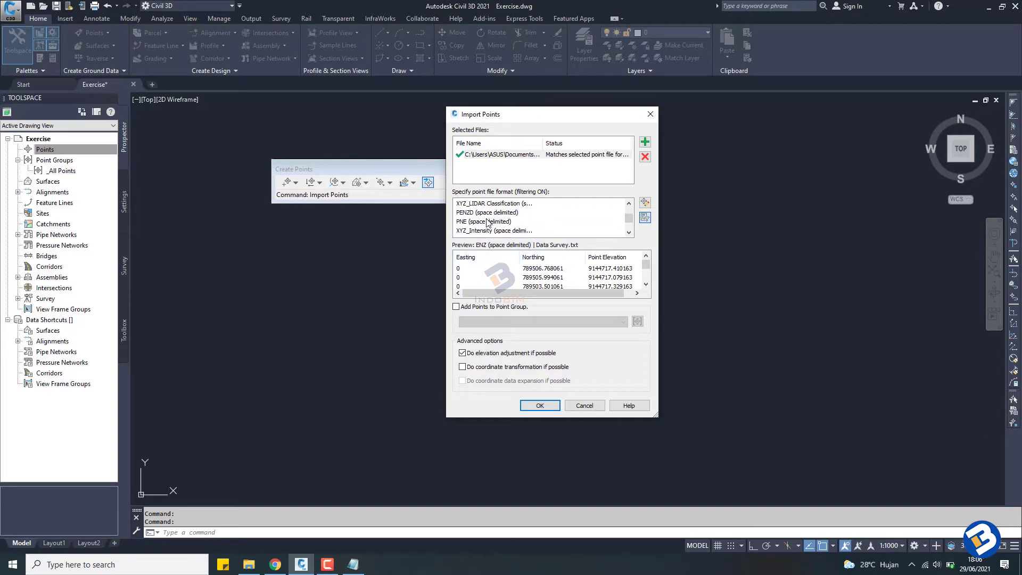
scroll(488, 223, up, 1)
click(472, 214)
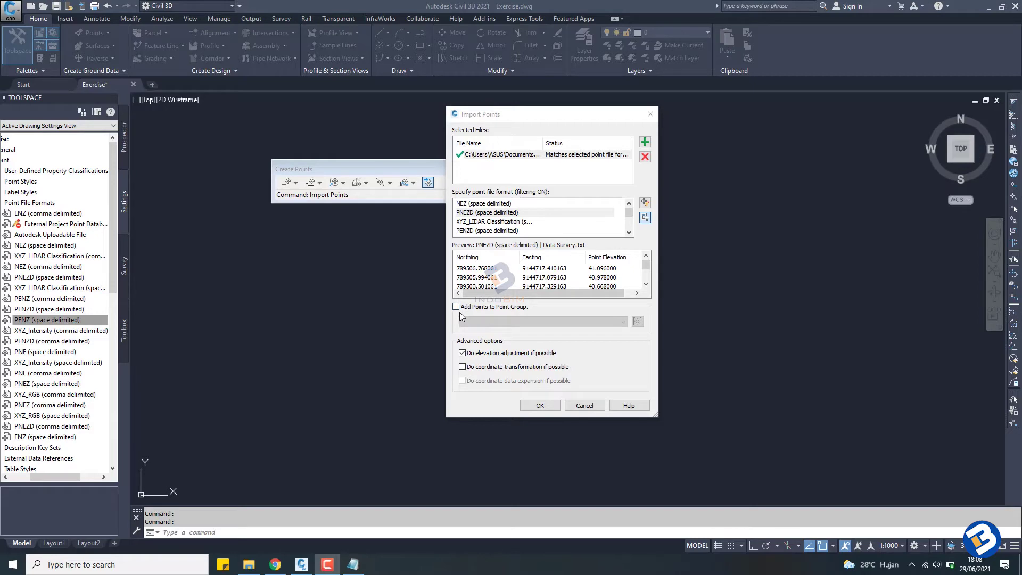
click(459, 311)
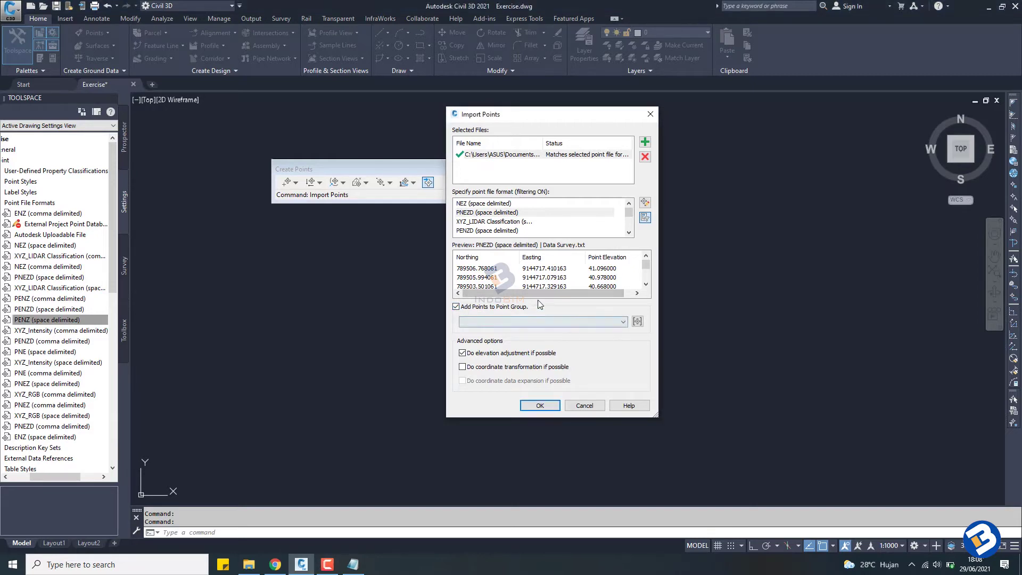
click(536, 407)
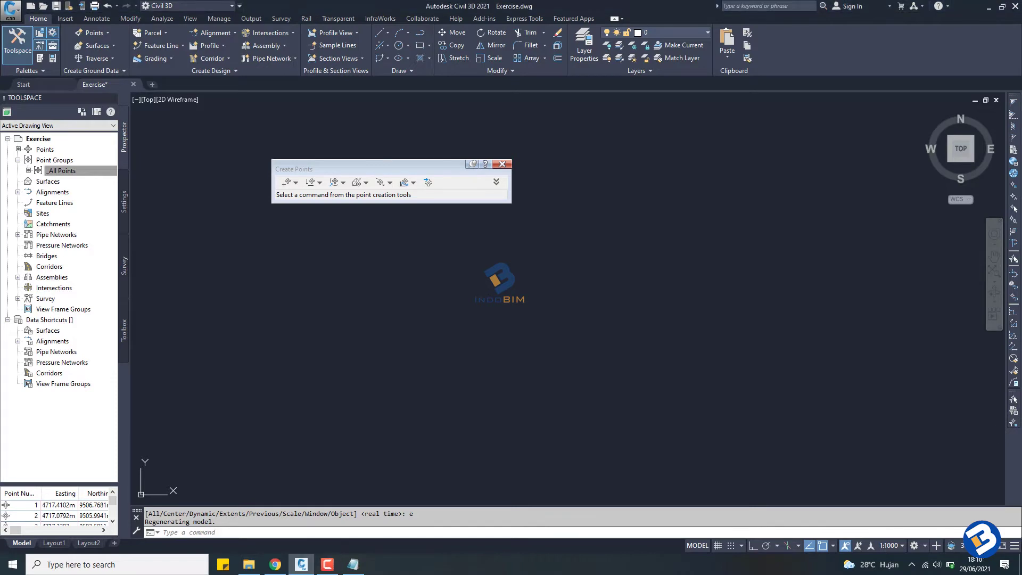
key(Return)
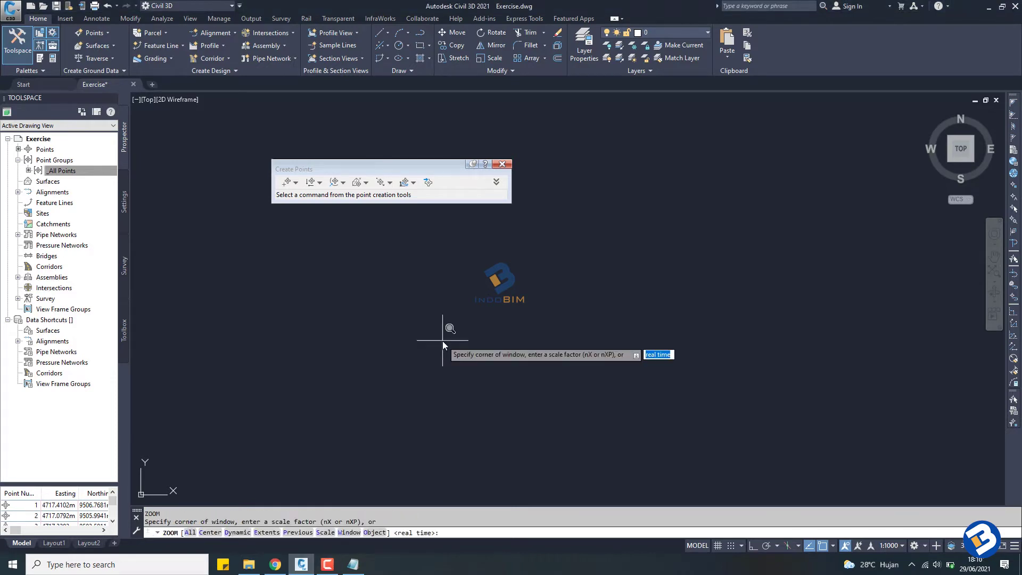
text(e)
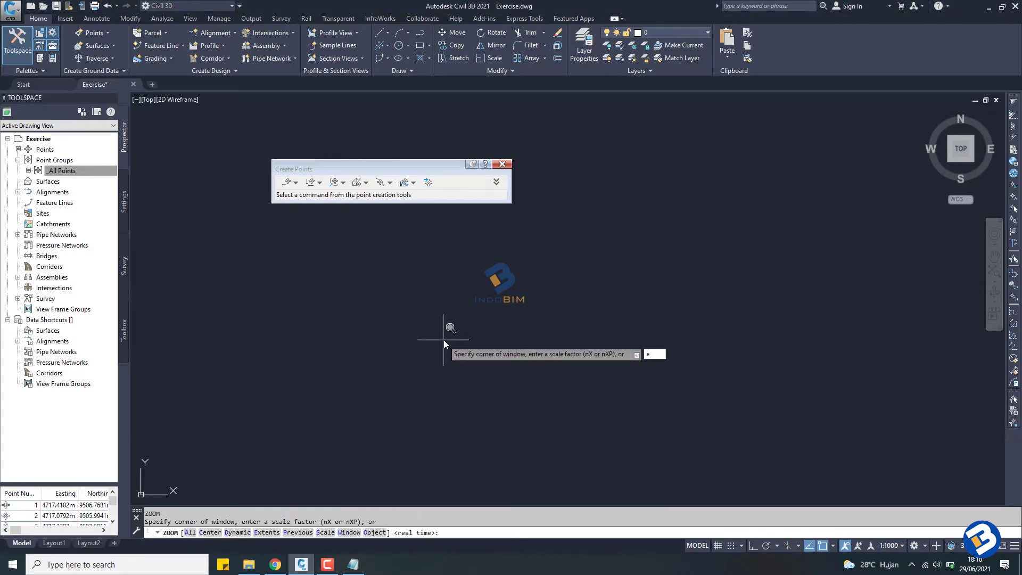
key(Return)
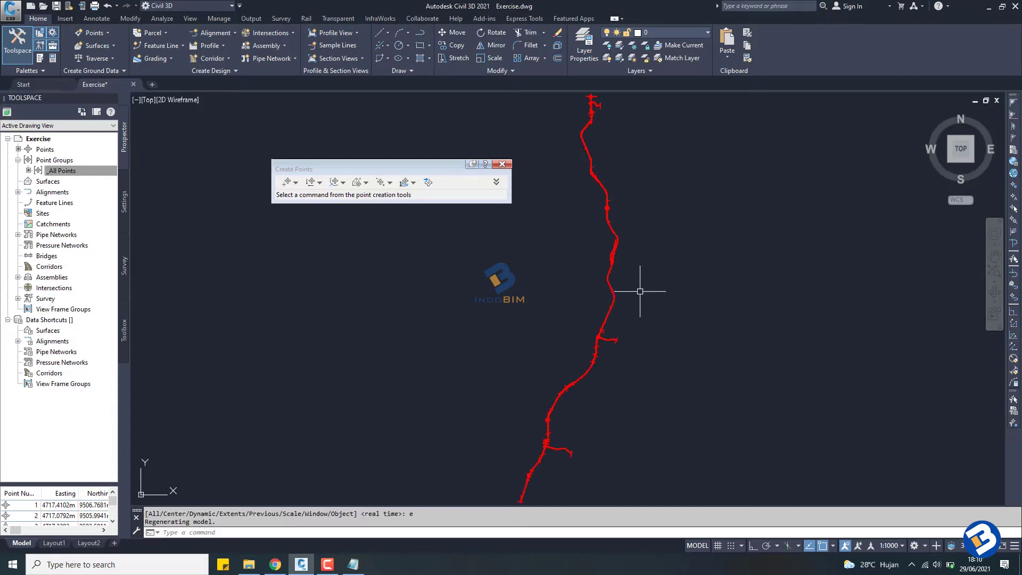
scroll(592, 289, up, 3)
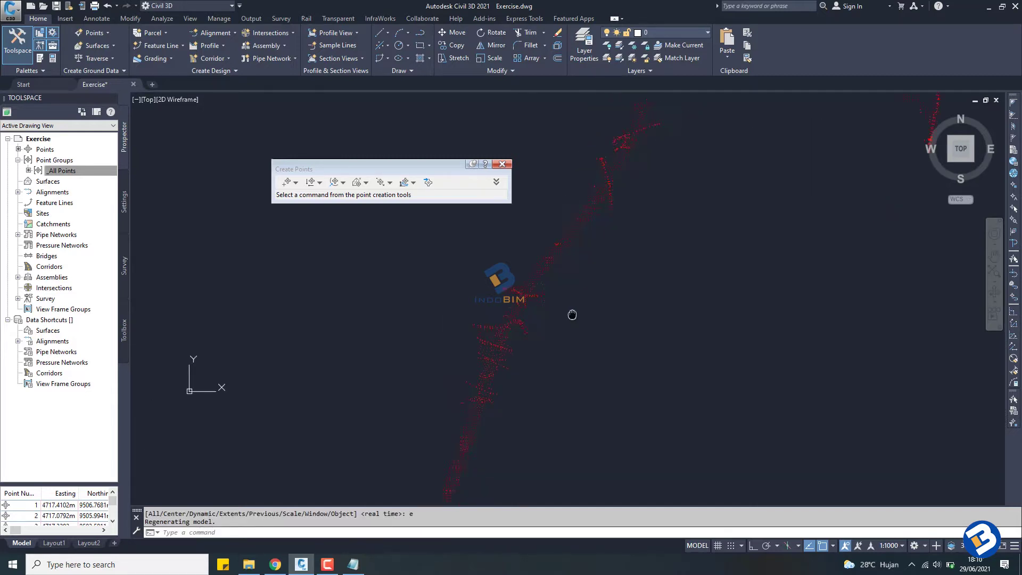
middle_drag(521, 388, 608, 217)
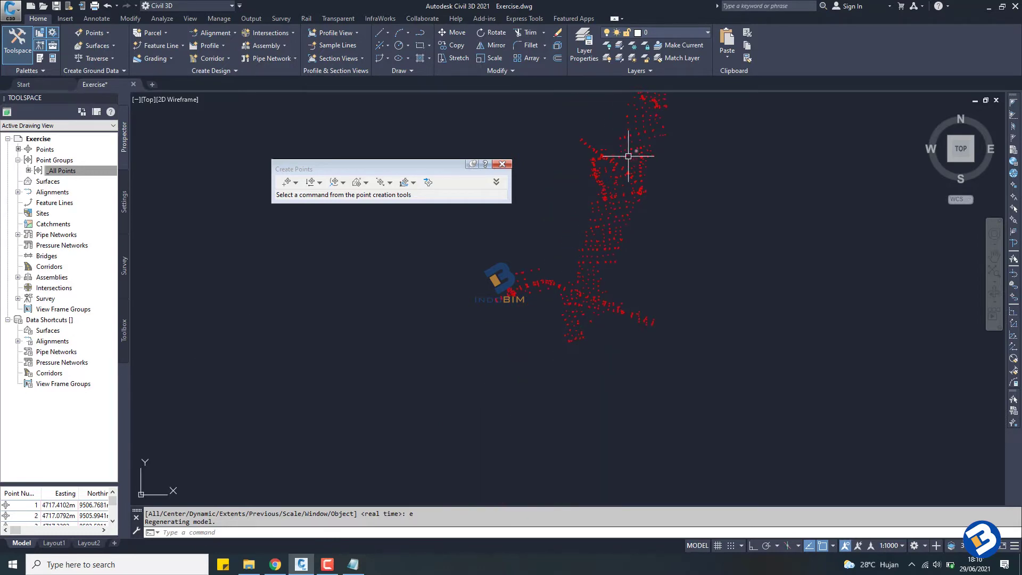
scroll(571, 326, up, 5)
scroll(557, 333, up, 8)
scroll(577, 286, down, 5)
scroll(502, 278, up, 5)
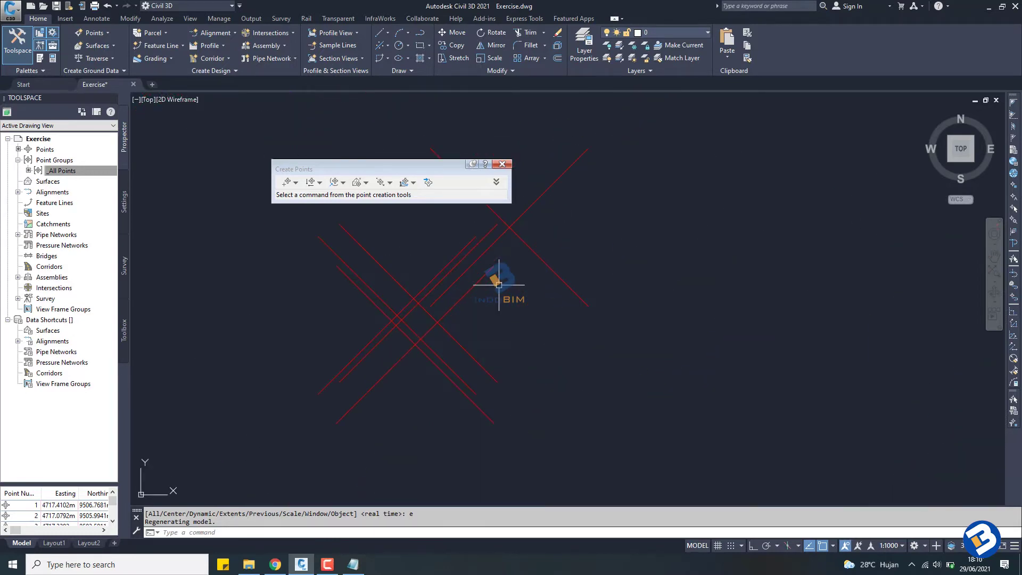
scroll(502, 285, down, 5)
scroll(516, 286, down, 3)
scroll(552, 326, up, 4)
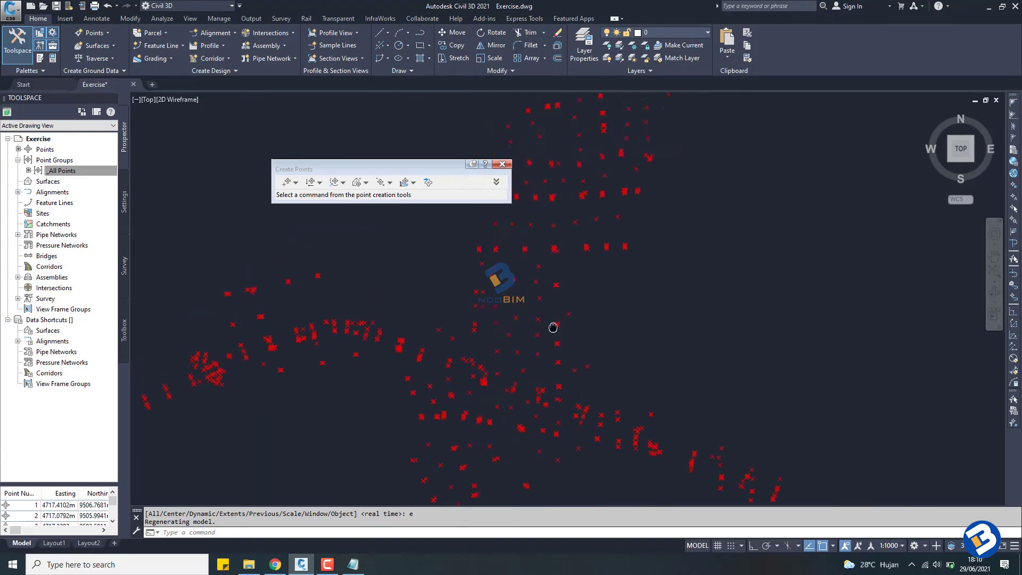
scroll(618, 188, up, 1)
scroll(612, 251, down, 3)
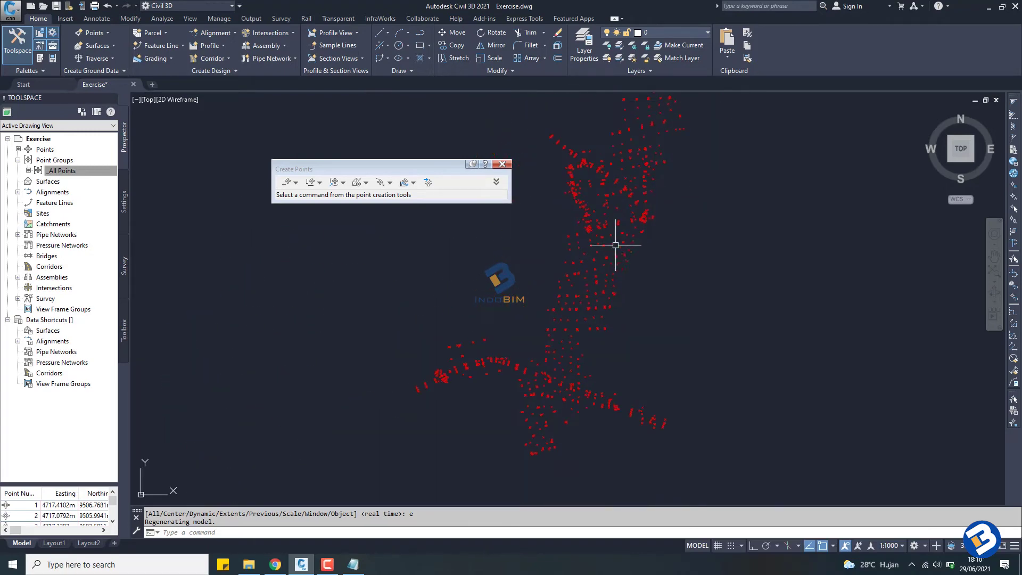
scroll(634, 197, down, 2)
scroll(612, 250, down, 2)
scroll(600, 292, down, 2)
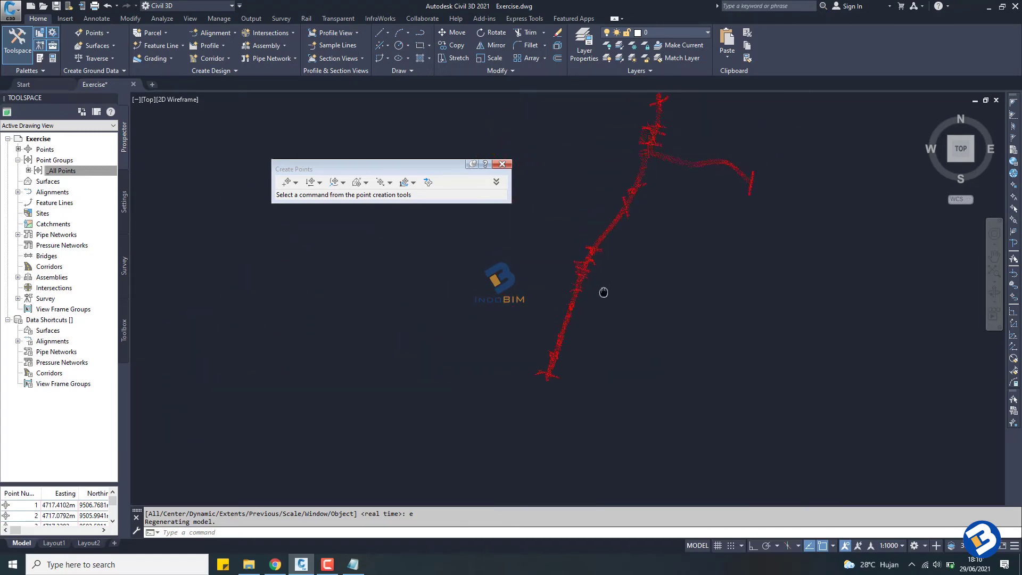
scroll(639, 265, down, 1)
scroll(655, 213, down, 1)
scroll(616, 281, down, 1)
scroll(603, 279, down, 1)
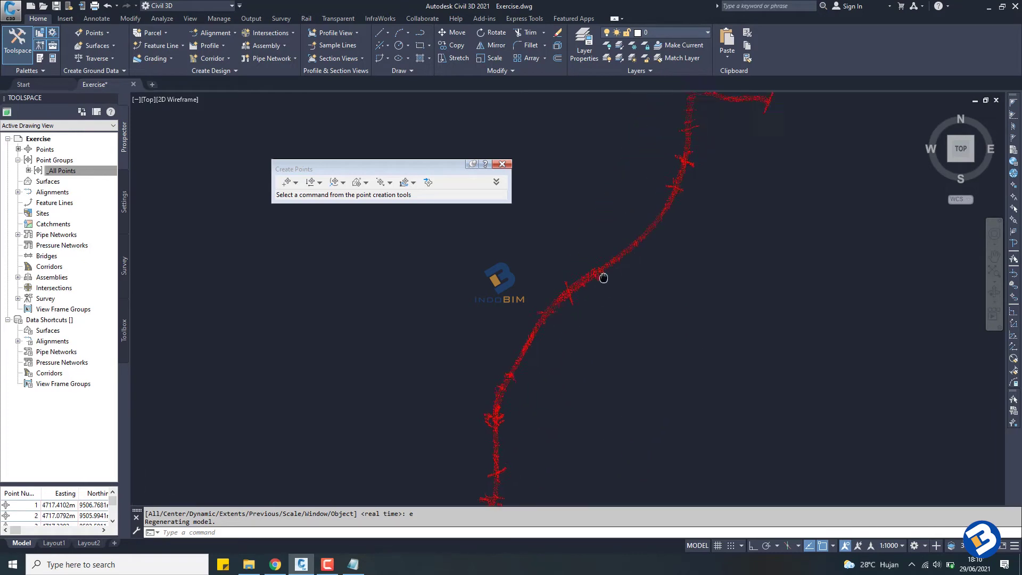
middle_drag(692, 212, 617, 313)
mouse_move(662, 192)
middle_down()
mouse_move(685, 285)
mouse_move(655, 269)
middle_up()
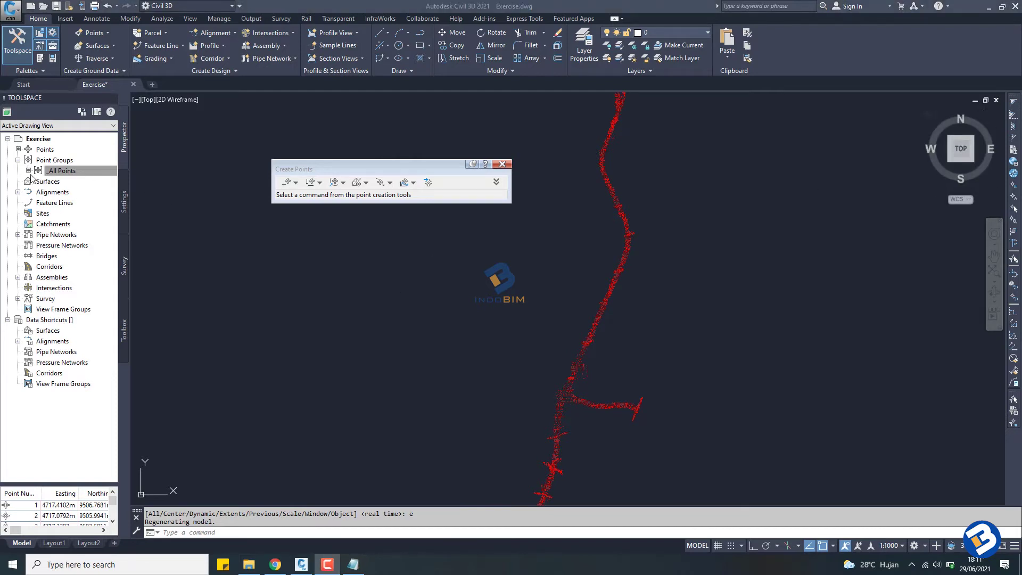
Expand Point Groups and open _All Points in the Edit Points table
click(17, 159)
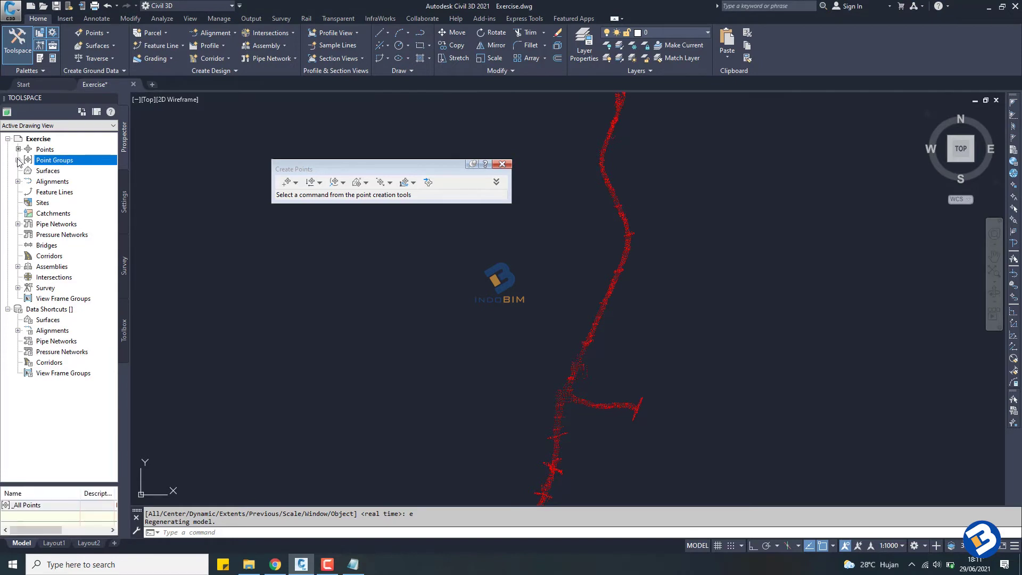
click(58, 171)
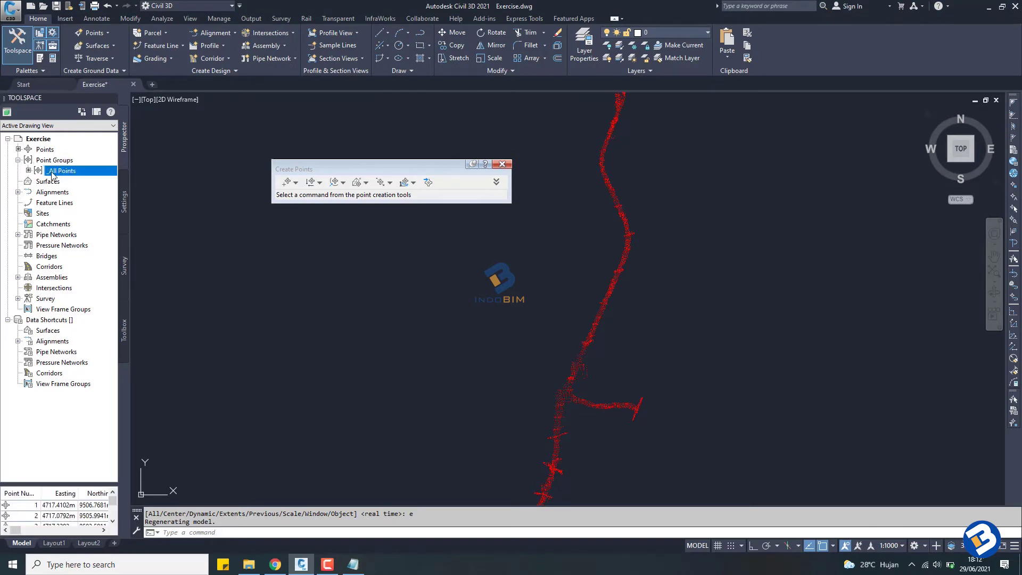
right_click(67, 175)
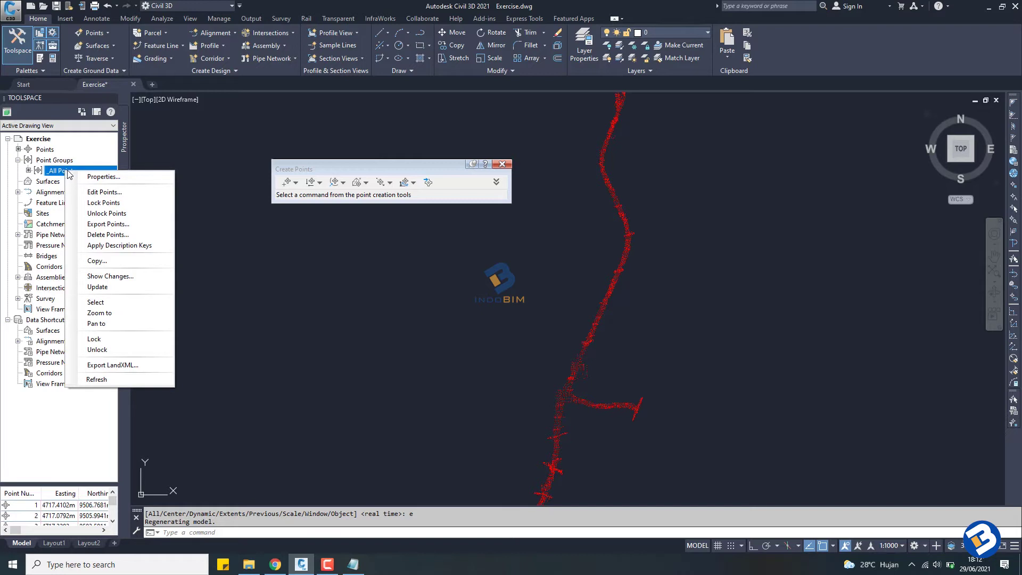
click(107, 192)
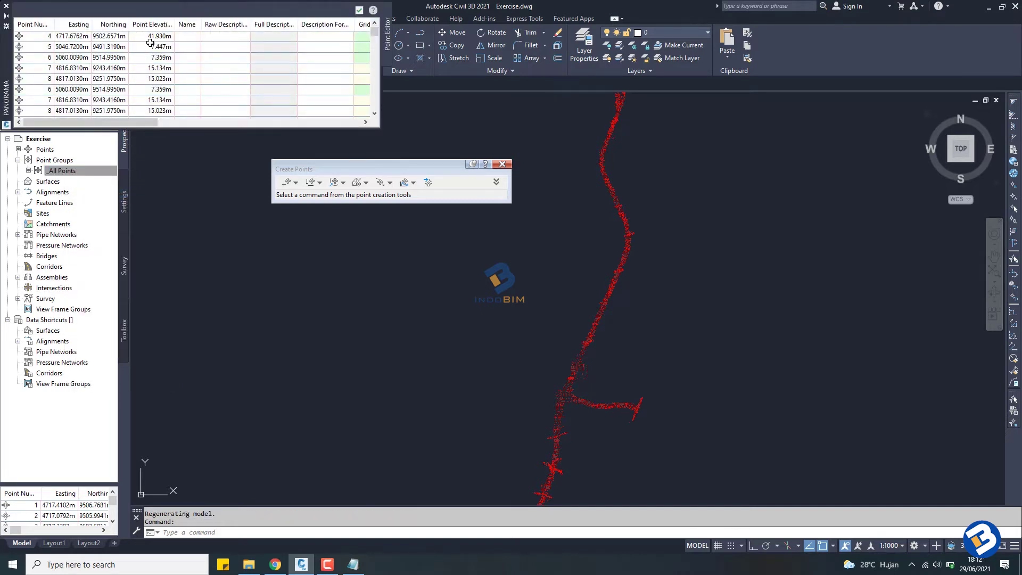
Scroll the point table to about point 350, close Panorama, and open the _All Points menu
scroll(150, 43, down, 2)
scroll(139, 53, down, 1)
scroll(109, 64, down, 1)
scroll(109, 64, down, 1)
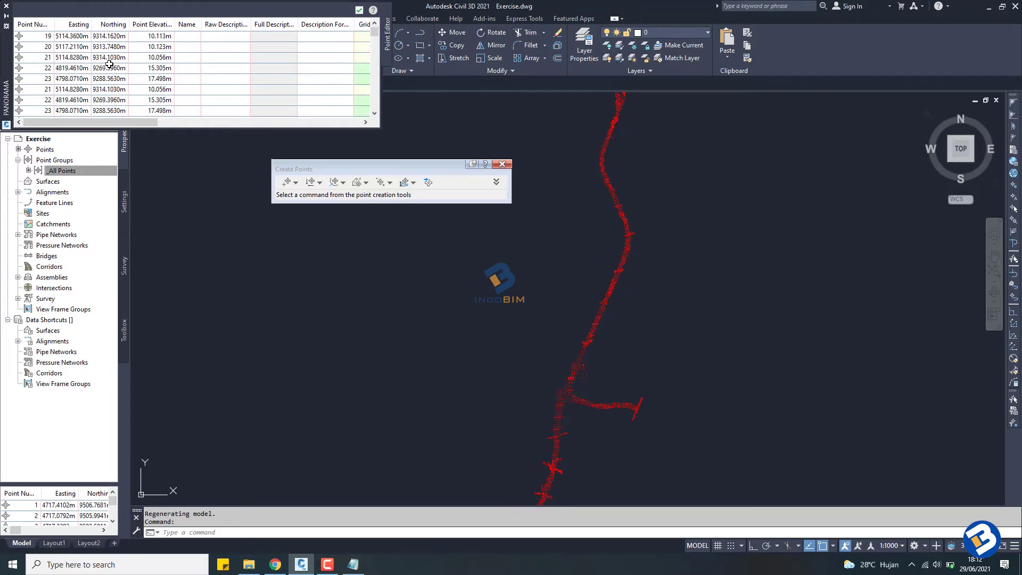
scroll(111, 65, down, 9)
scroll(116, 69, down, 9)
scroll(123, 74, down, 9)
scroll(132, 78, down, 8)
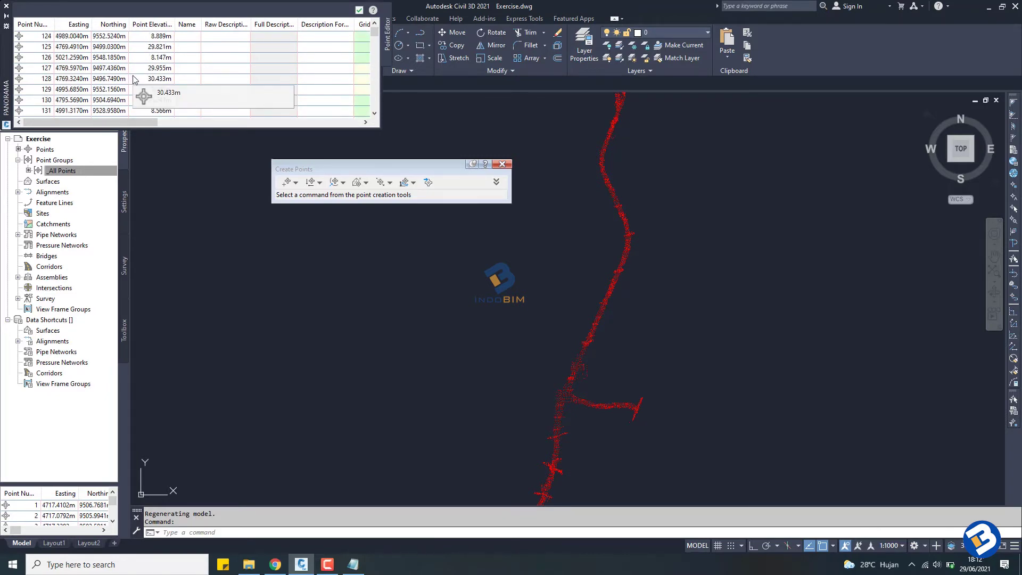
scroll(134, 78, down, 10)
scroll(136, 79, down, 10)
scroll(139, 78, down, 10)
scroll(140, 77, down, 10)
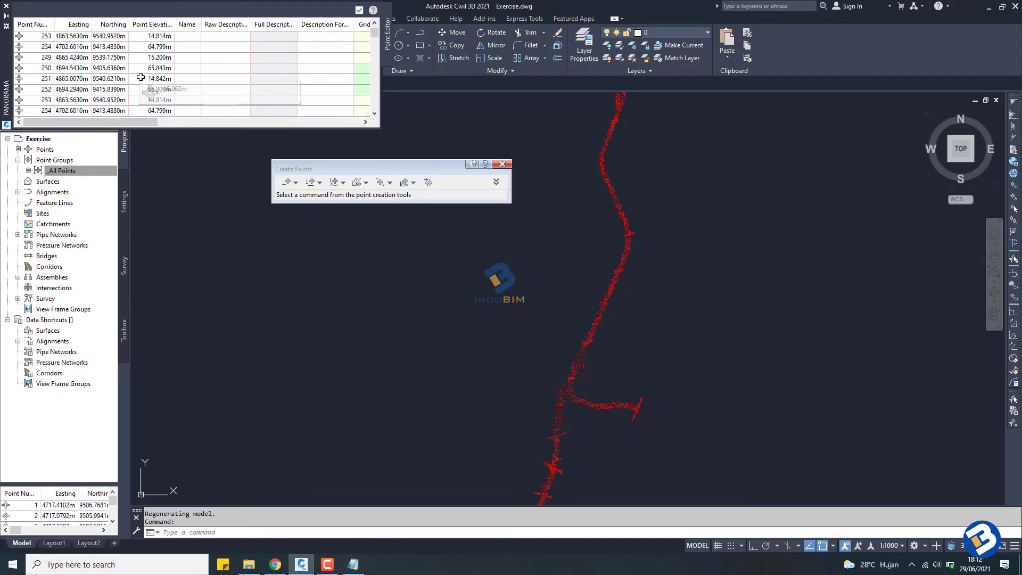
scroll(141, 79, down, 8)
scroll(143, 80, down, 7)
scroll(145, 81, down, 7)
scroll(147, 82, down, 8)
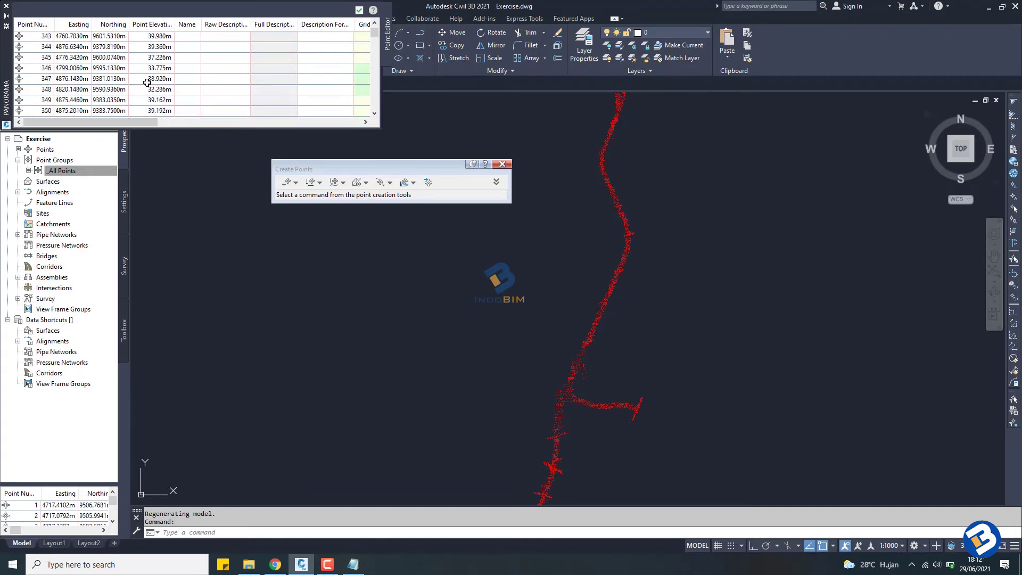
click(6, 7)
right_click(75, 172)
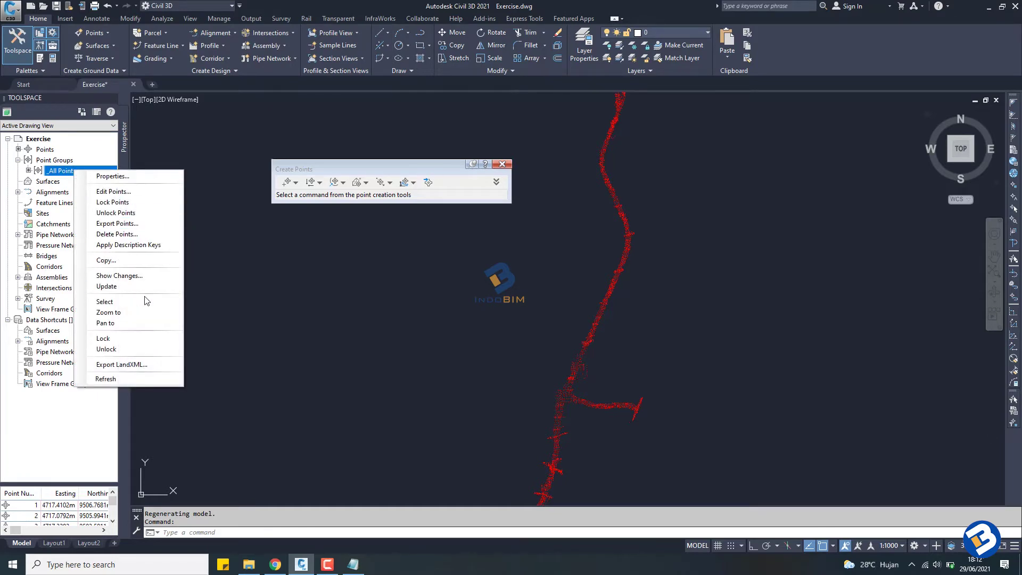
Dismiss the group menu and close the Create Points tool window
click(55, 172)
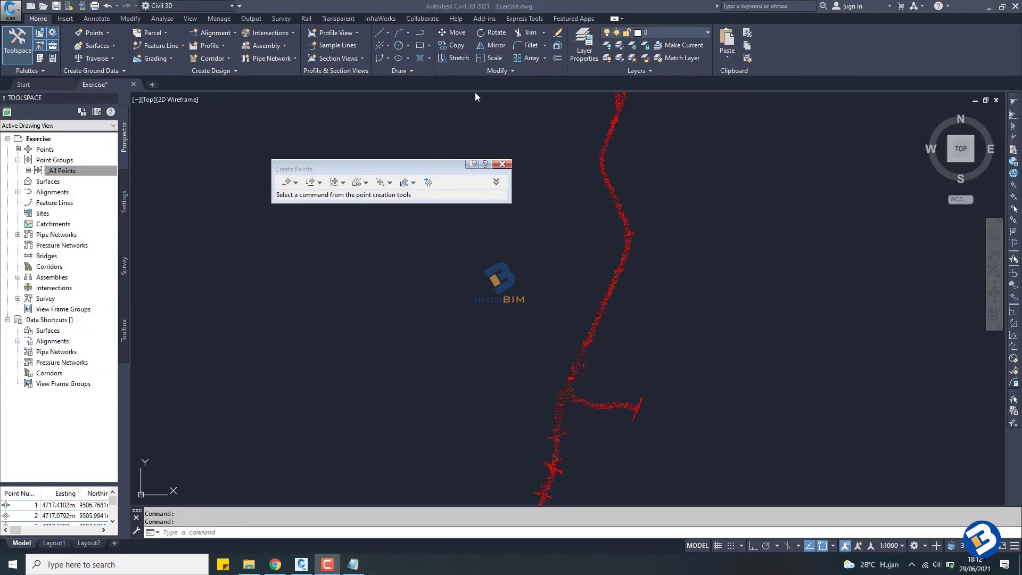
click(502, 164)
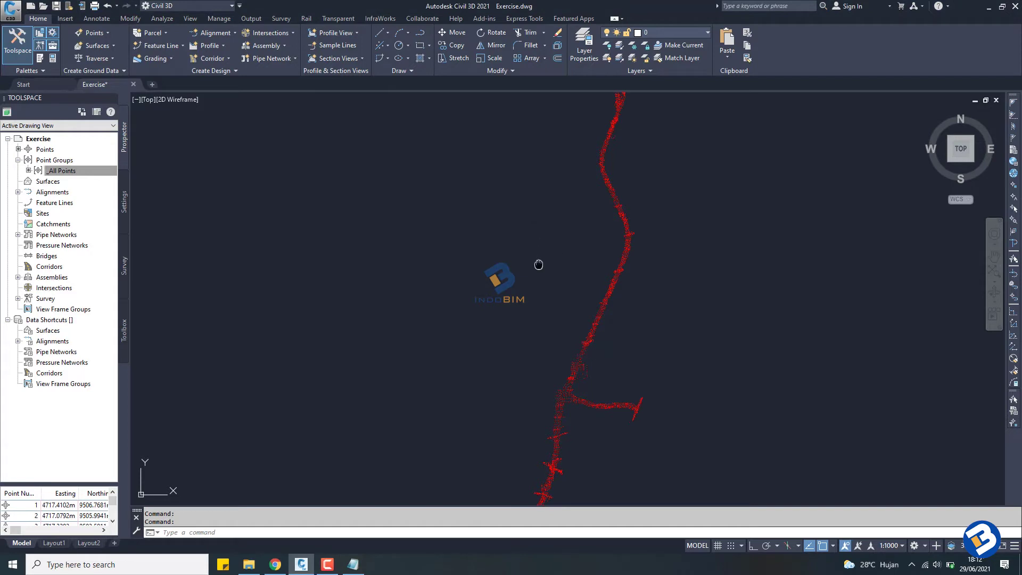
middle_drag(538, 265, 531, 104)
scroll(548, 229, down, 3)
middle_drag(548, 228, 498, 420)
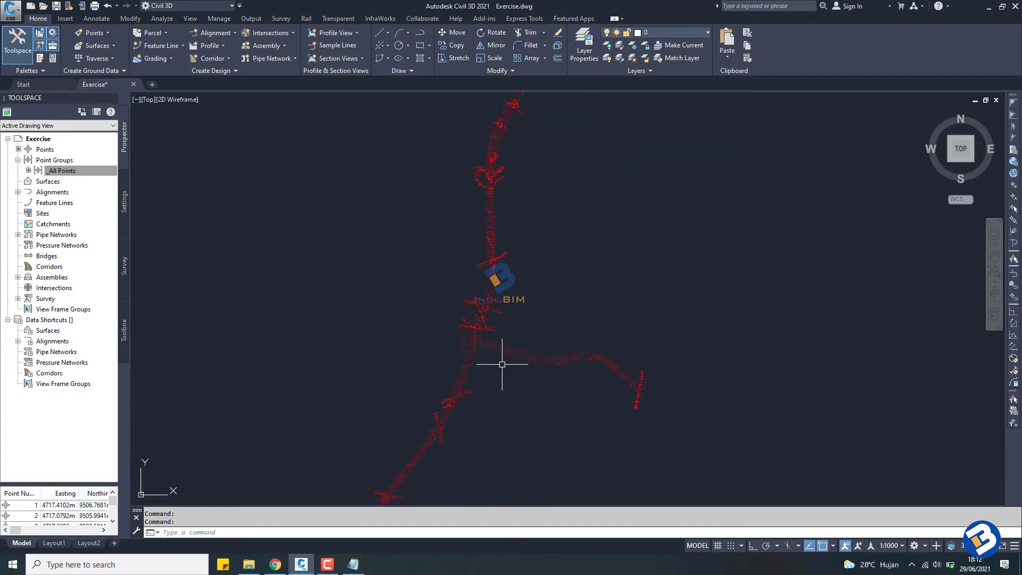
Zoom and pan to inspect the red X point markers, then select _All Points
scroll(459, 358, up, 2)
scroll(436, 346, up, 3)
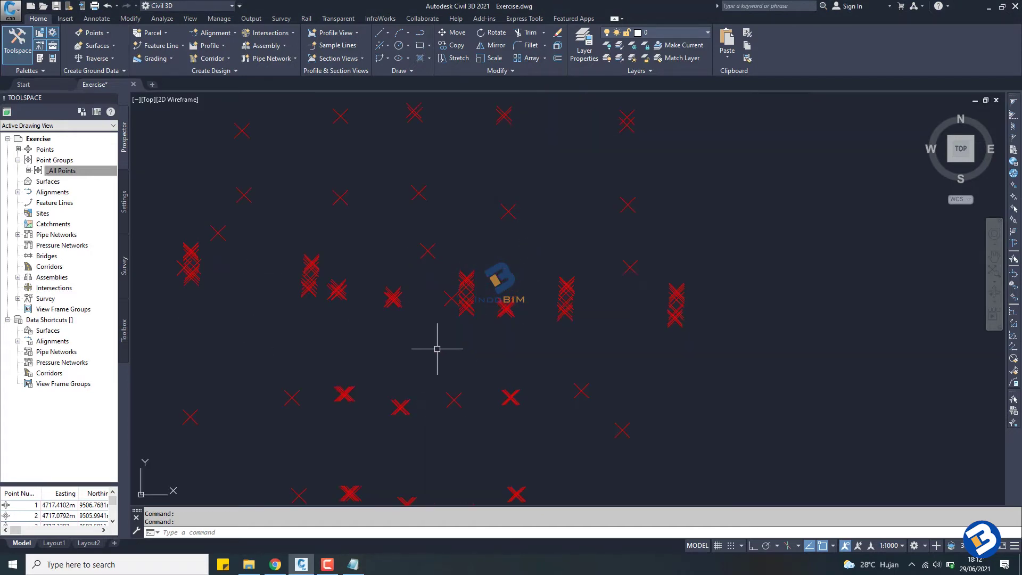
scroll(378, 292, up, 1)
scroll(378, 292, down, 3)
scroll(475, 286, down, 2)
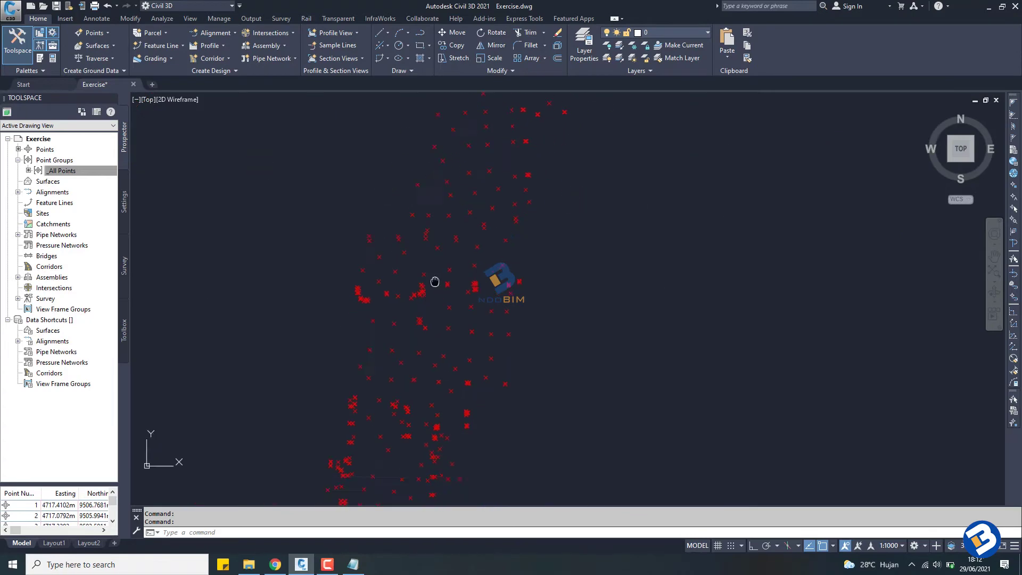
mouse_move(433, 283)
middle_down()
mouse_move(451, 308)
mouse_move(479, 273)
middle_up()
scroll(526, 178, down, 2)
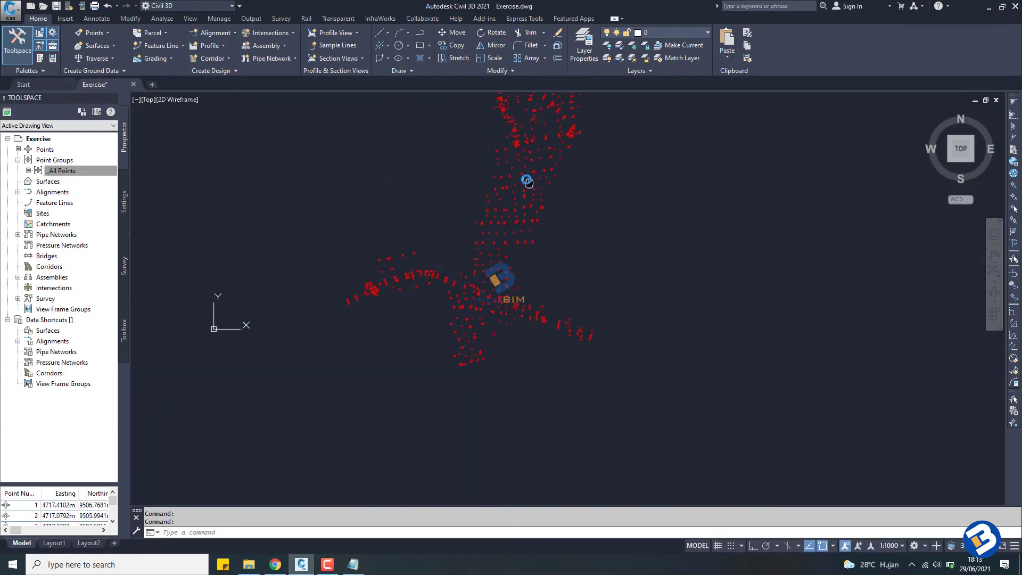
scroll(555, 258, up, 2)
scroll(570, 234, up, 4)
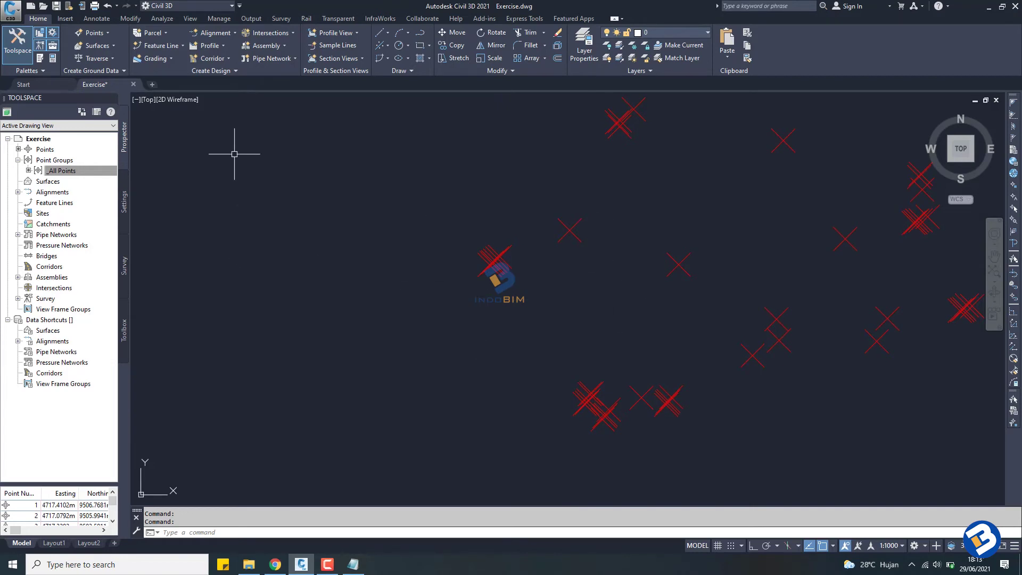
click(71, 173)
Open the _All Points group properties and pick its Basic point style for editing
right_click(66, 171)
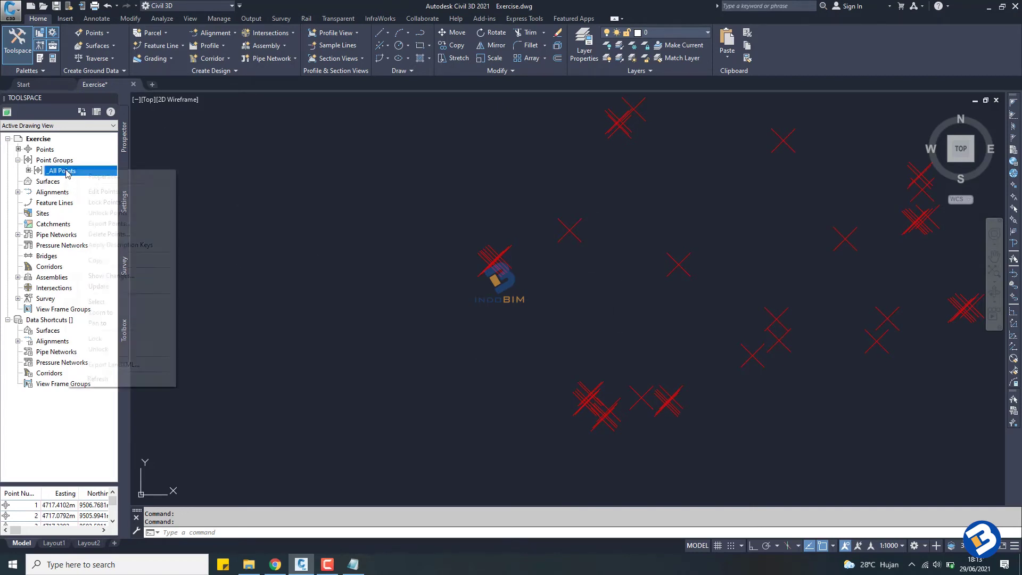
click(95, 175)
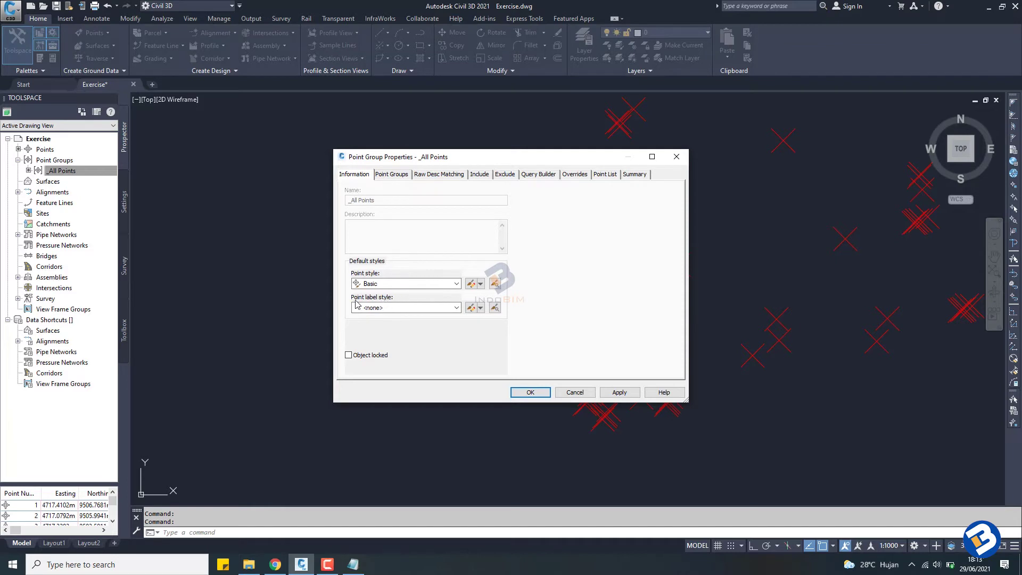
click(471, 309)
On the Basic style's Marker tab, add a circle and set the marker size to 2
click(471, 283)
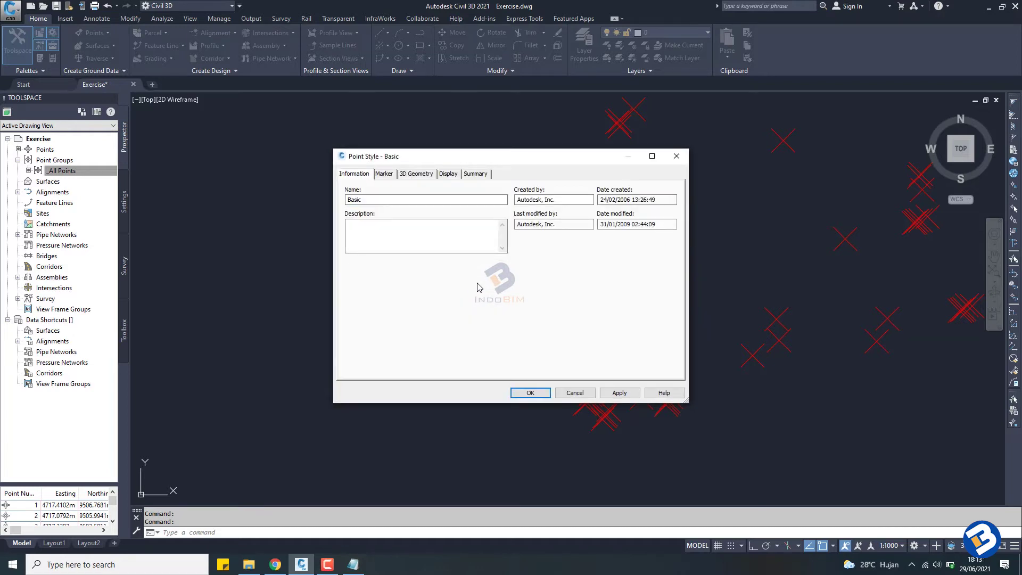
click(381, 175)
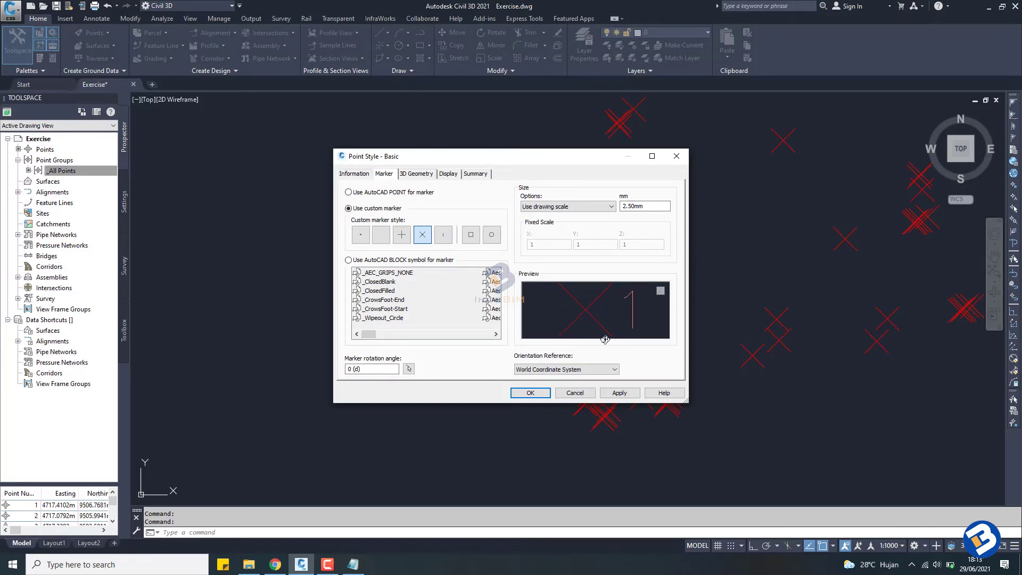
click(491, 235)
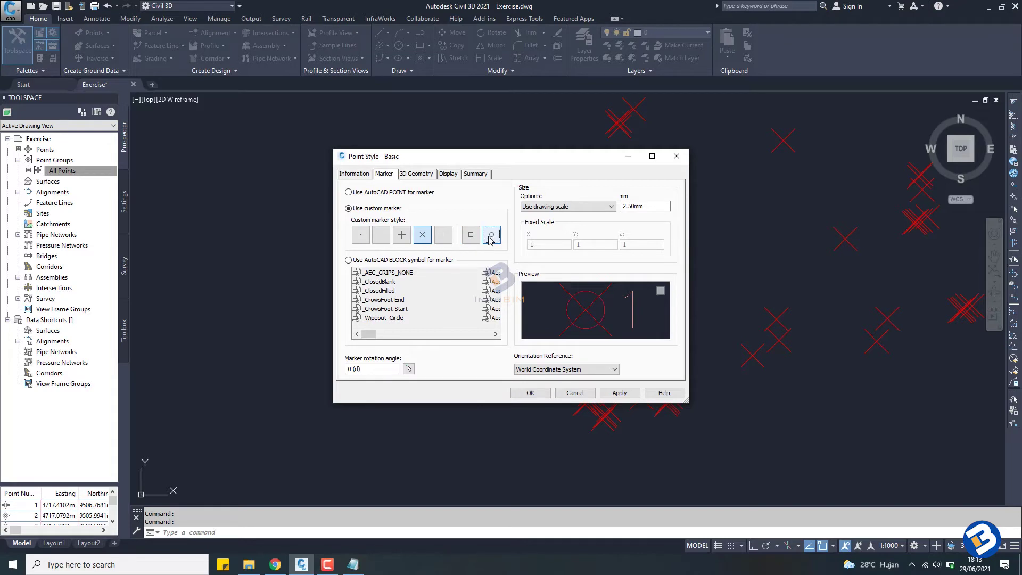
click(625, 209)
click(636, 208)
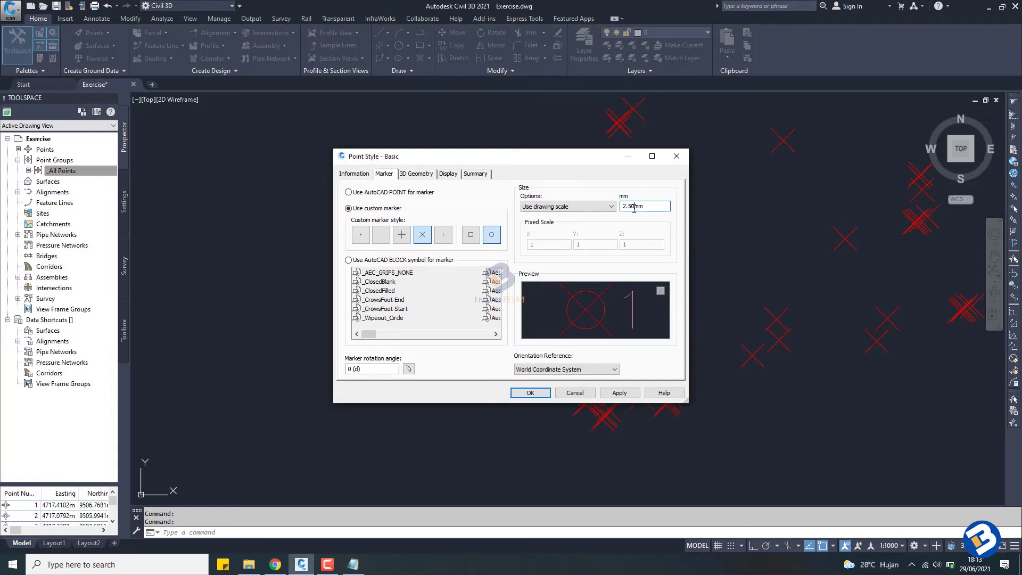
drag(634, 209, 625, 208)
text(2)
key(Delete)
key(Delete)
Try AutoCAD point and _ClosedBlank block markers, then switch back to Use custom marker
click(348, 193)
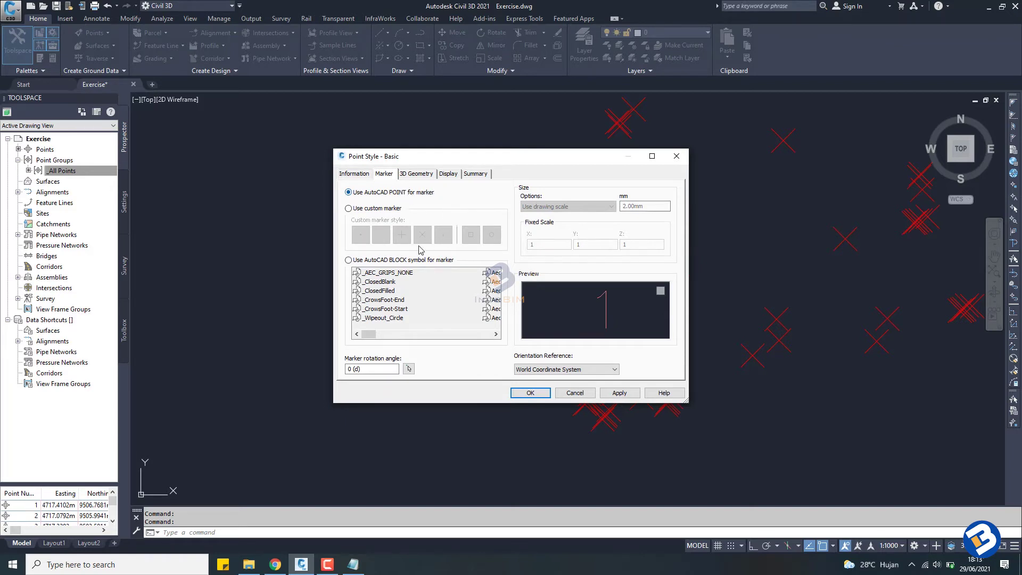
click(349, 261)
click(385, 273)
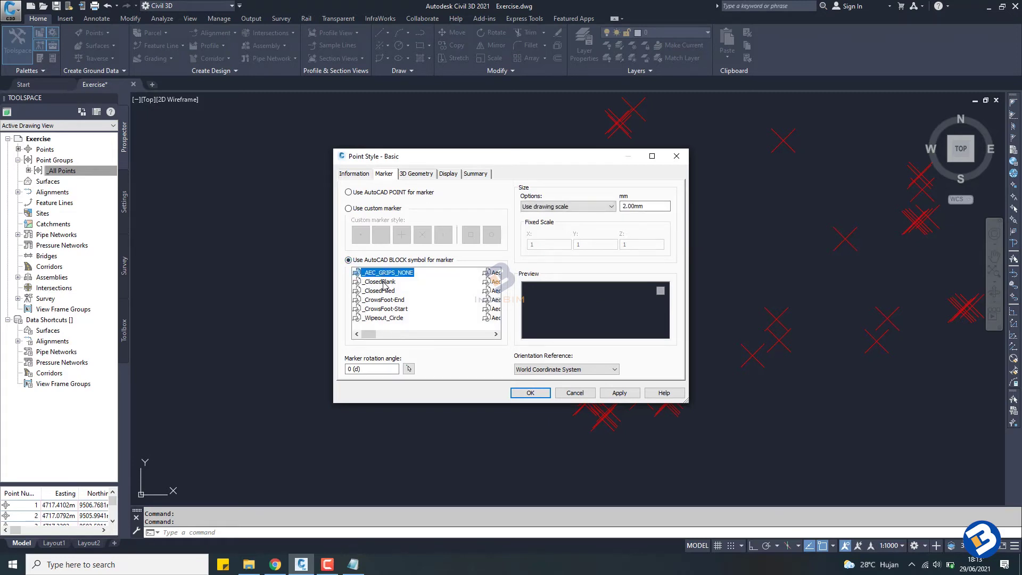
click(382, 282)
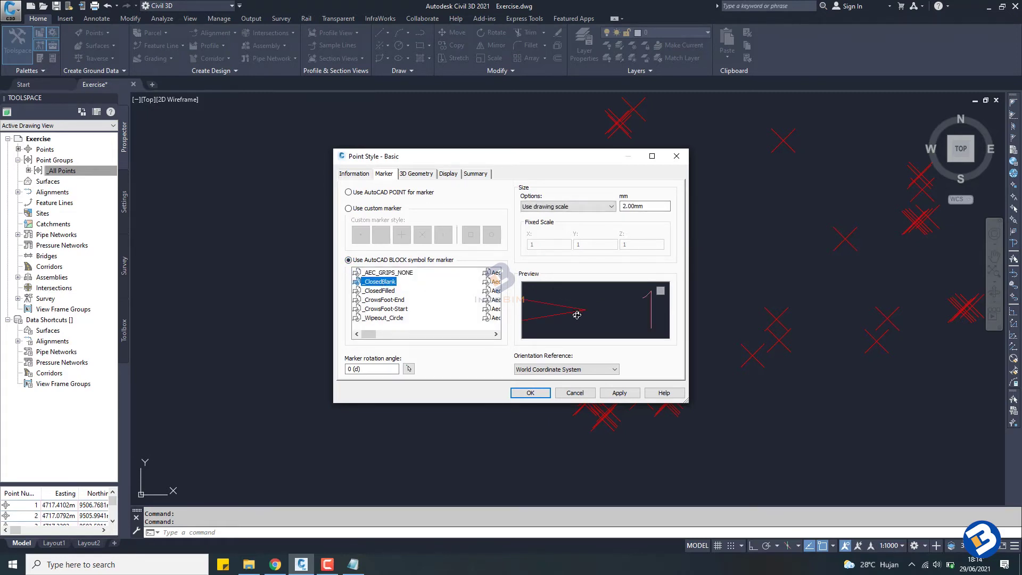
click(382, 292)
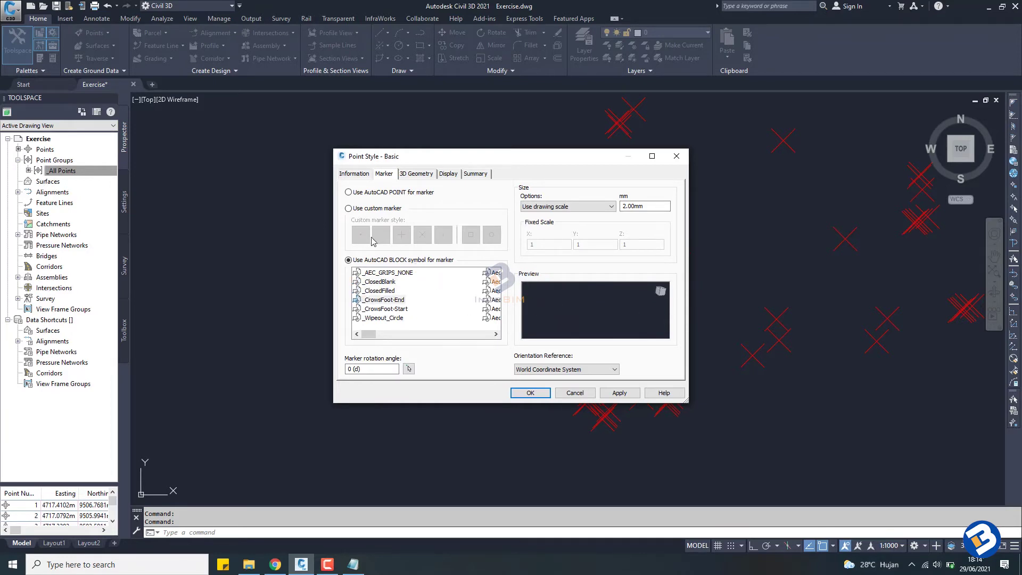
click(349, 209)
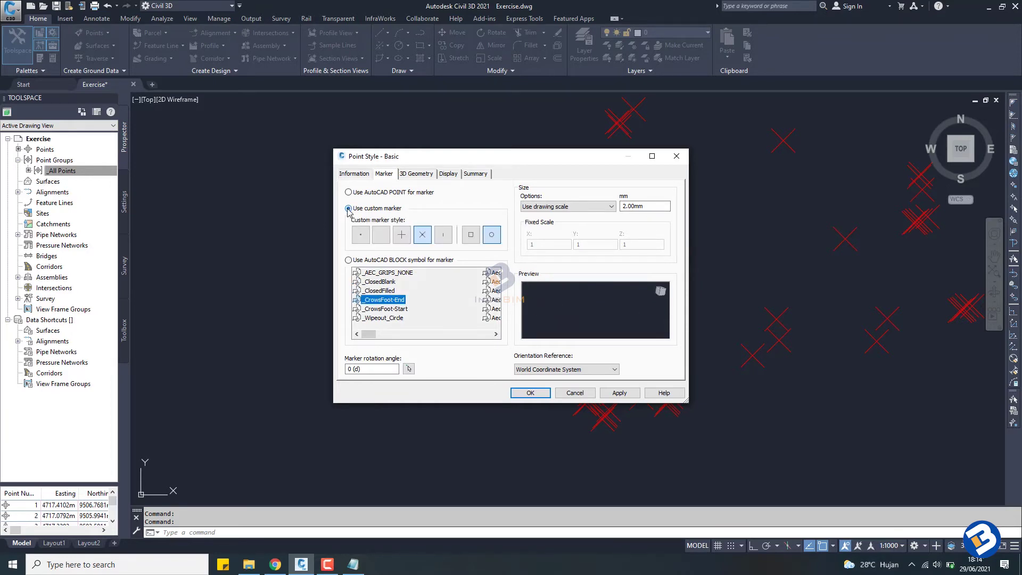
Toggle the square off so the custom marker is an X inside a circle
click(471, 237)
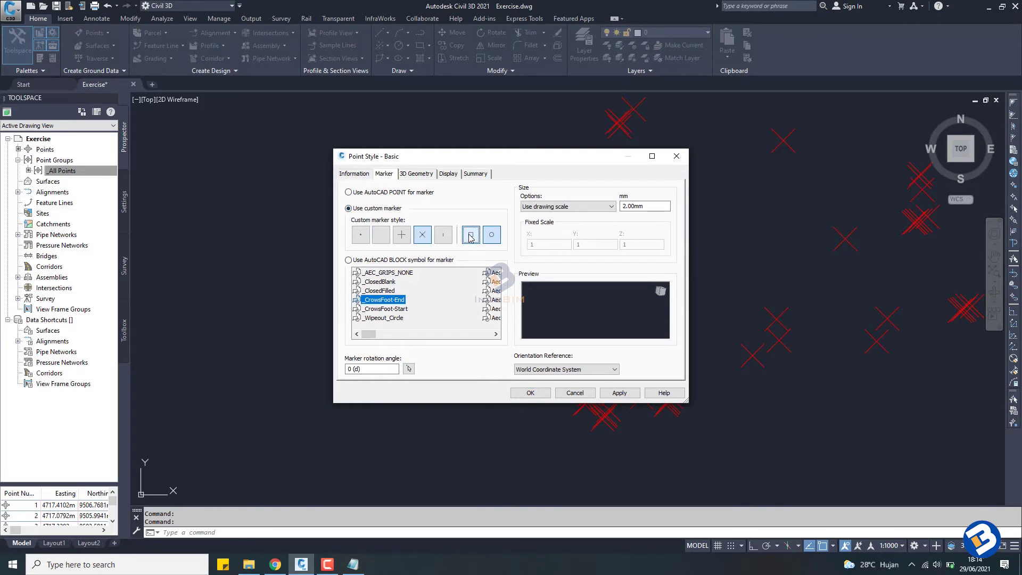
click(660, 290)
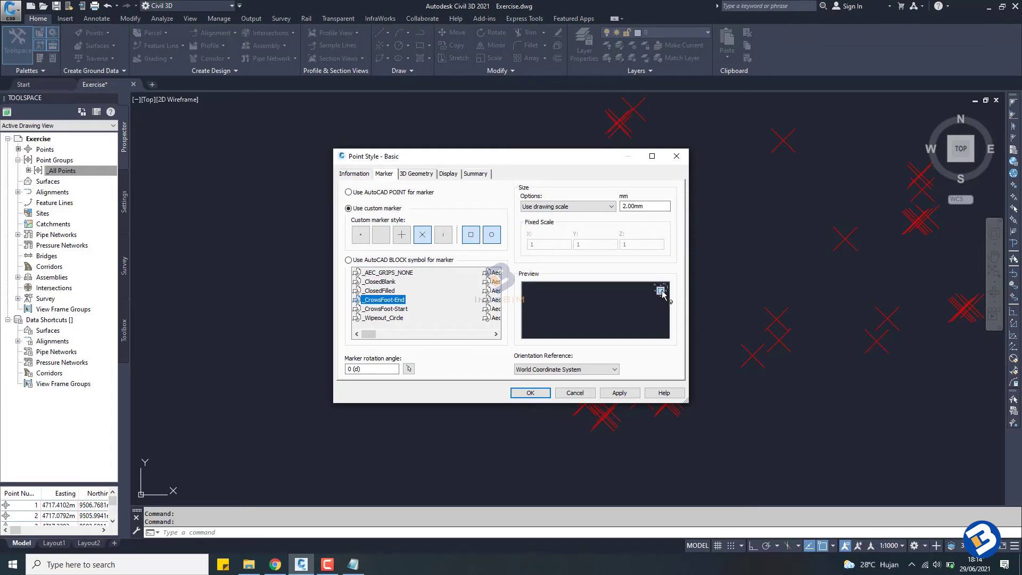
scroll(599, 309, up, 3)
scroll(599, 312, up, 2)
click(471, 235)
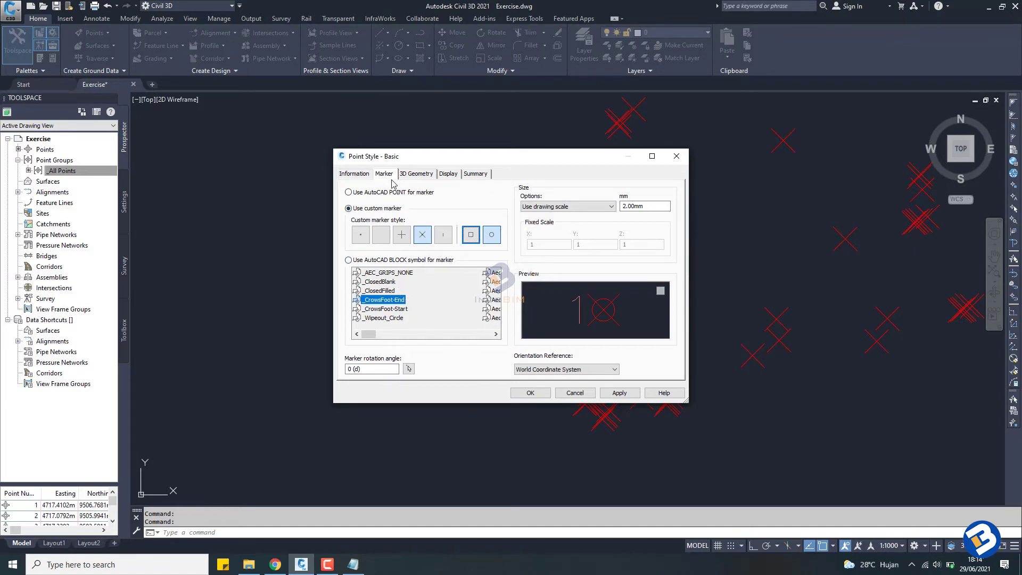
click(420, 174)
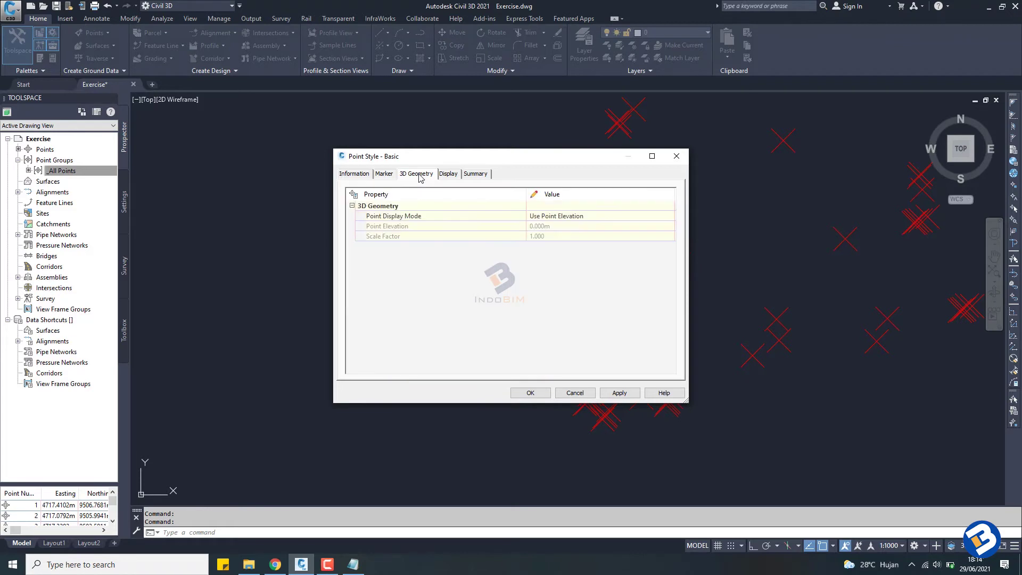
Set the Basic point style's Label component colour to green and apply the change
click(450, 177)
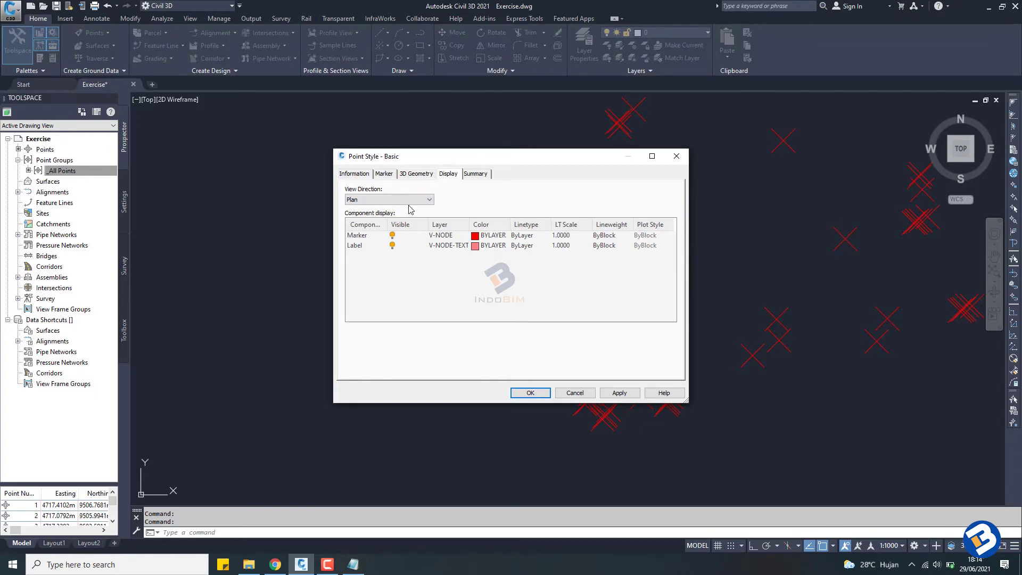
click(475, 251)
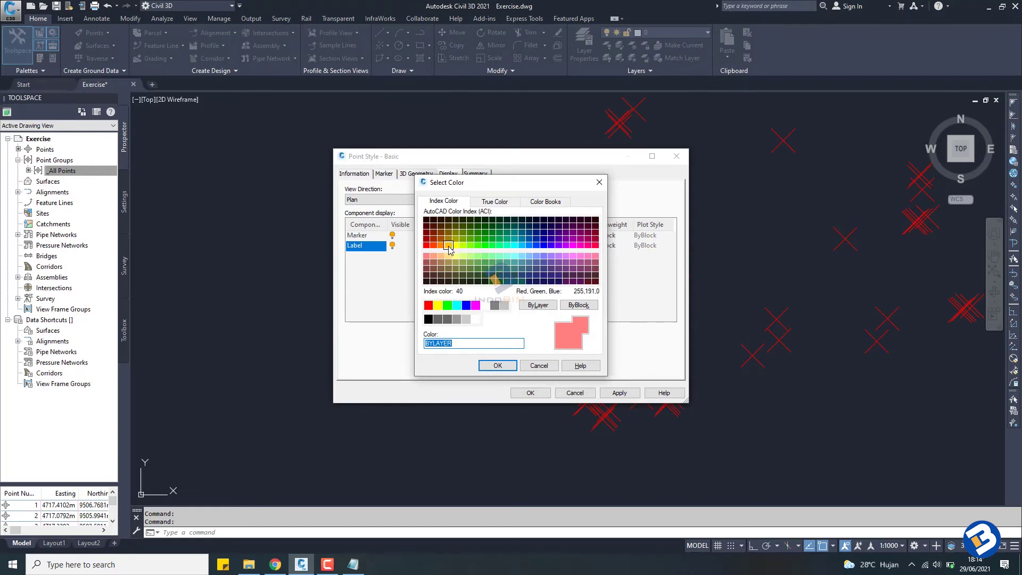
click(447, 305)
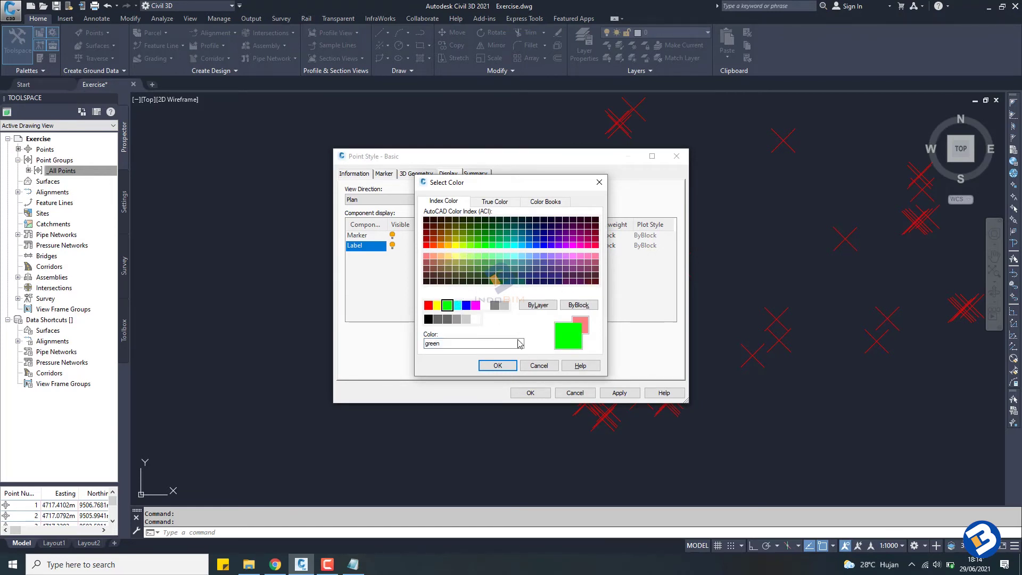
click(498, 366)
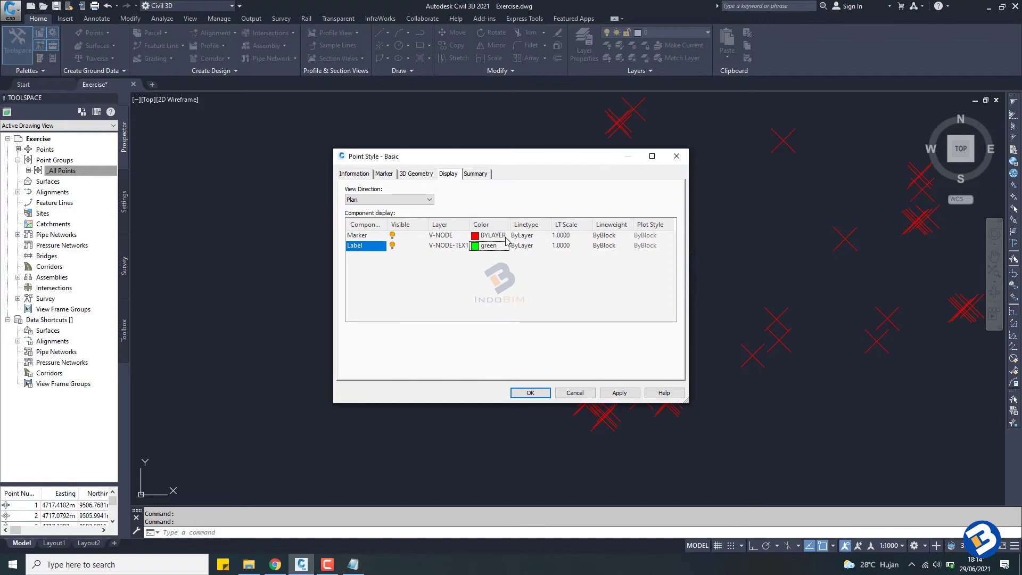
click(476, 176)
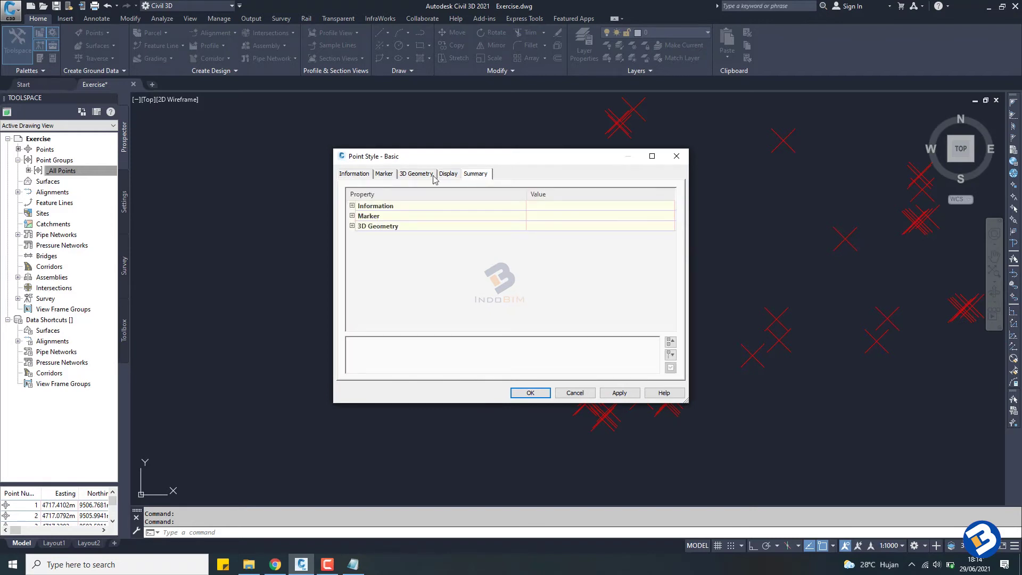
click(620, 394)
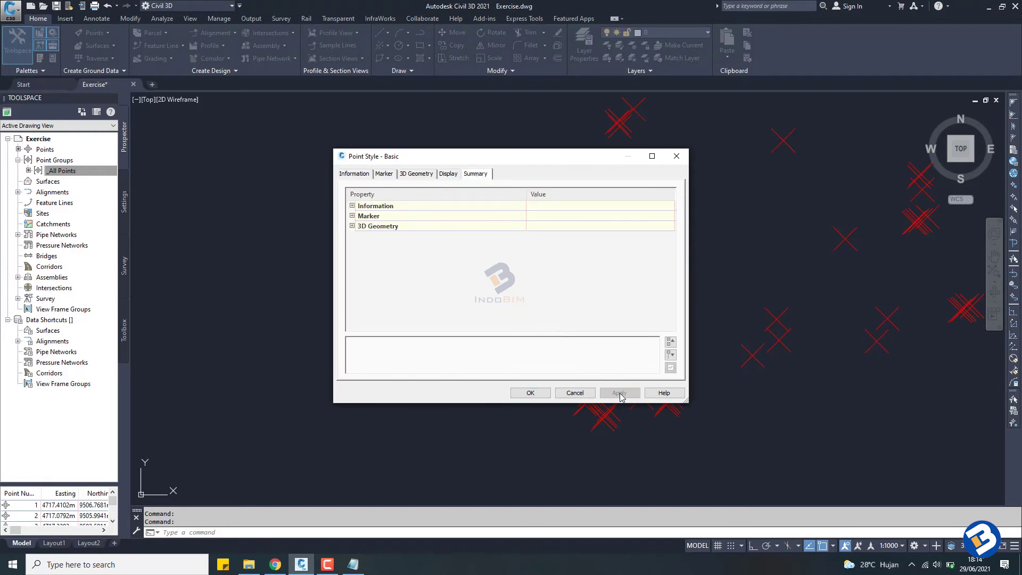
Save the Basic point style, then create a new point label style named 'Point Label Style'
click(534, 394)
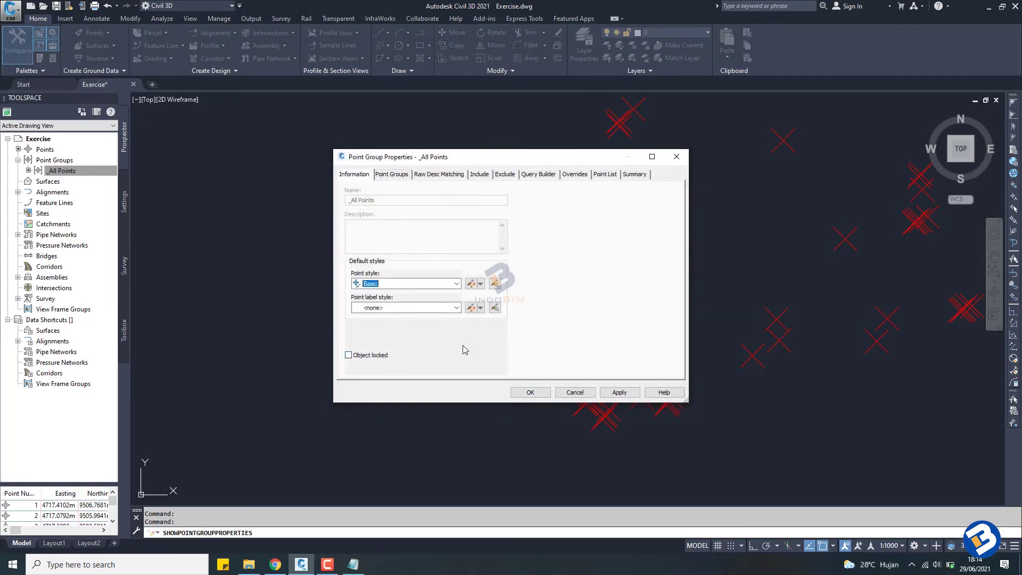
click(482, 311)
click(486, 321)
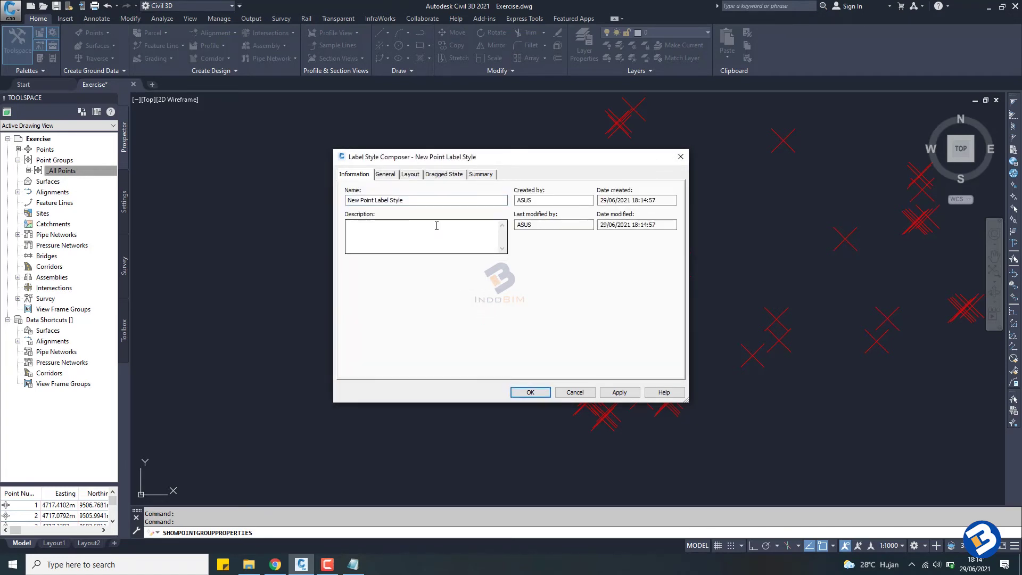
click(362, 202)
key(BackSpace)
key(BackSpace)
key(BackSpace)
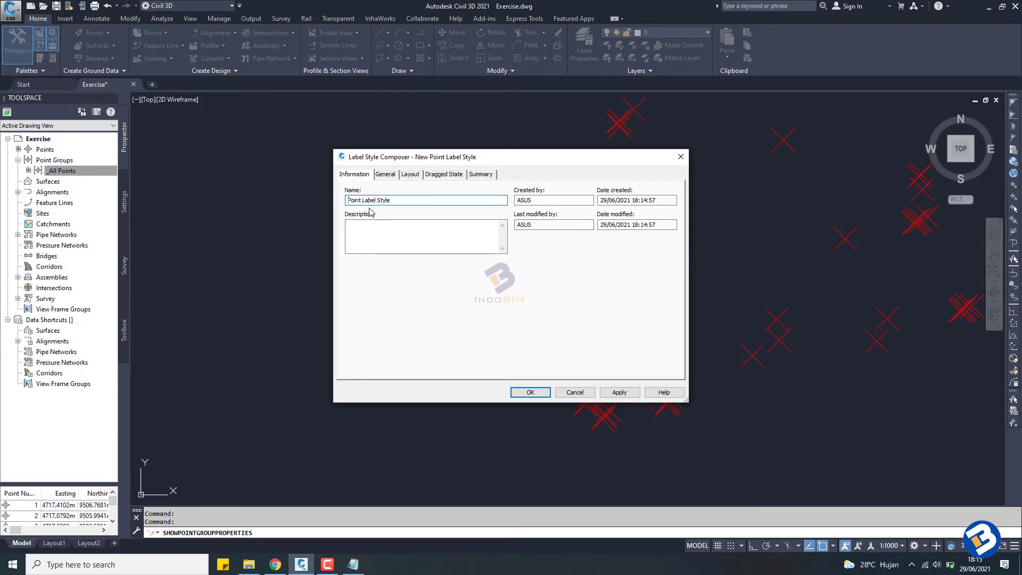
click(387, 176)
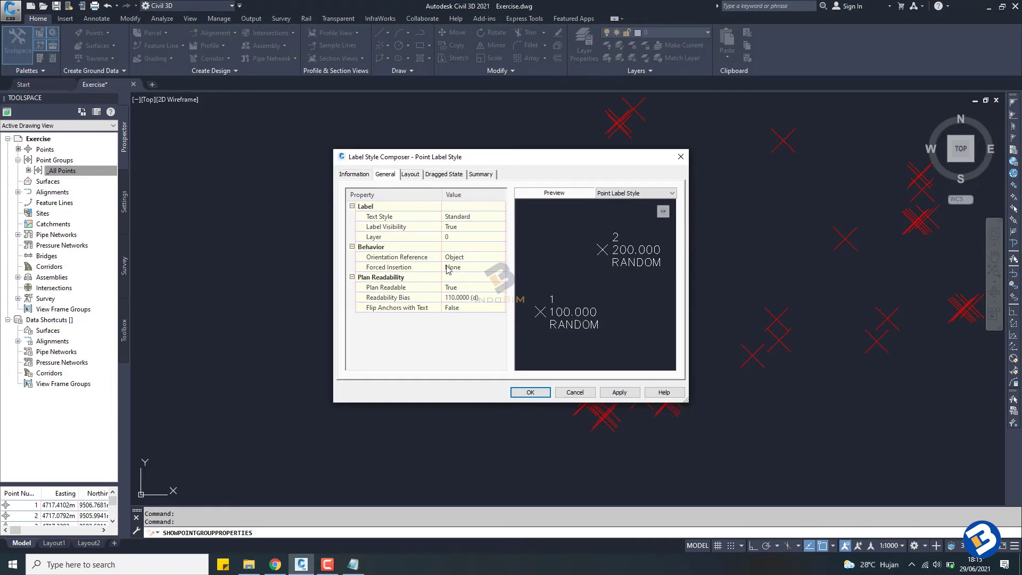
Change the Point Number component's text height from 2.54mm to 2.00mm
click(352, 277)
click(352, 246)
click(407, 177)
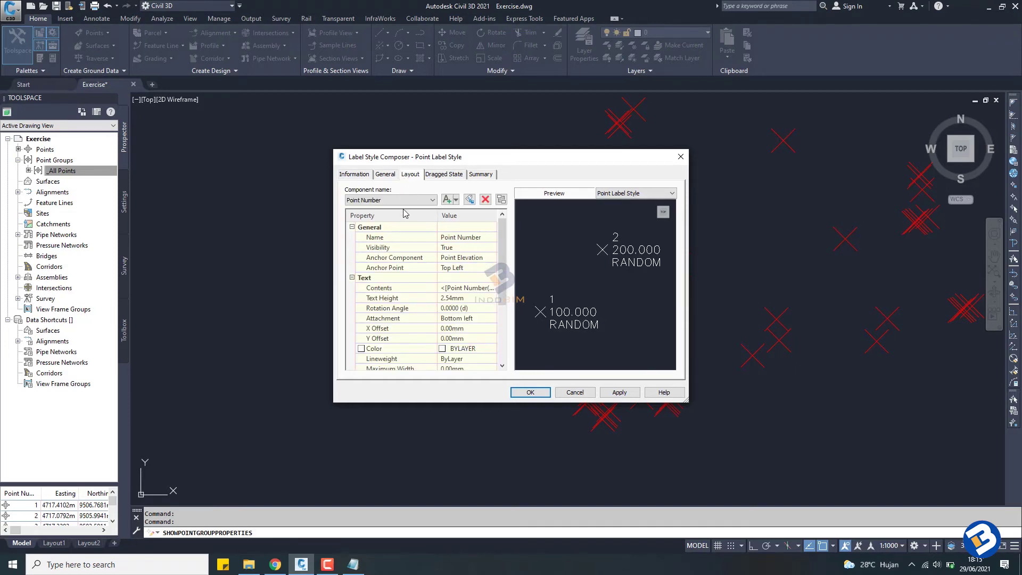
scroll(408, 234, down, 1)
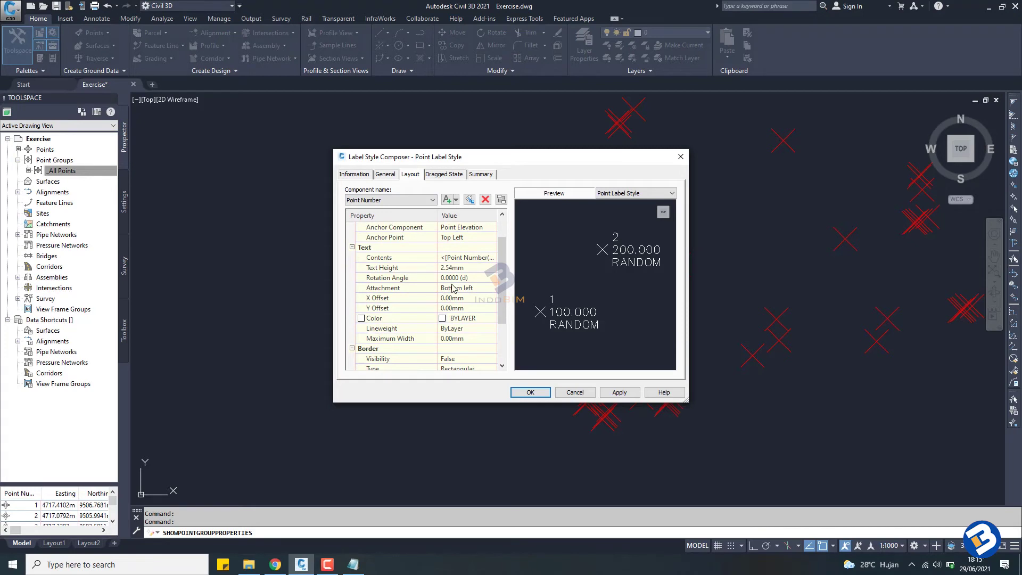
click(452, 268)
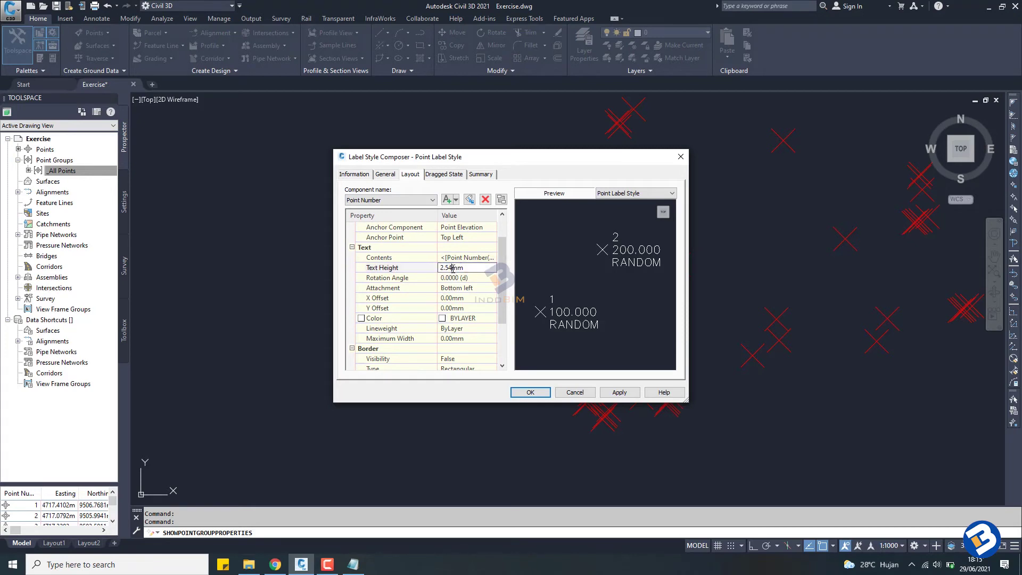
drag(461, 269, 433, 269)
text(2)
click(465, 298)
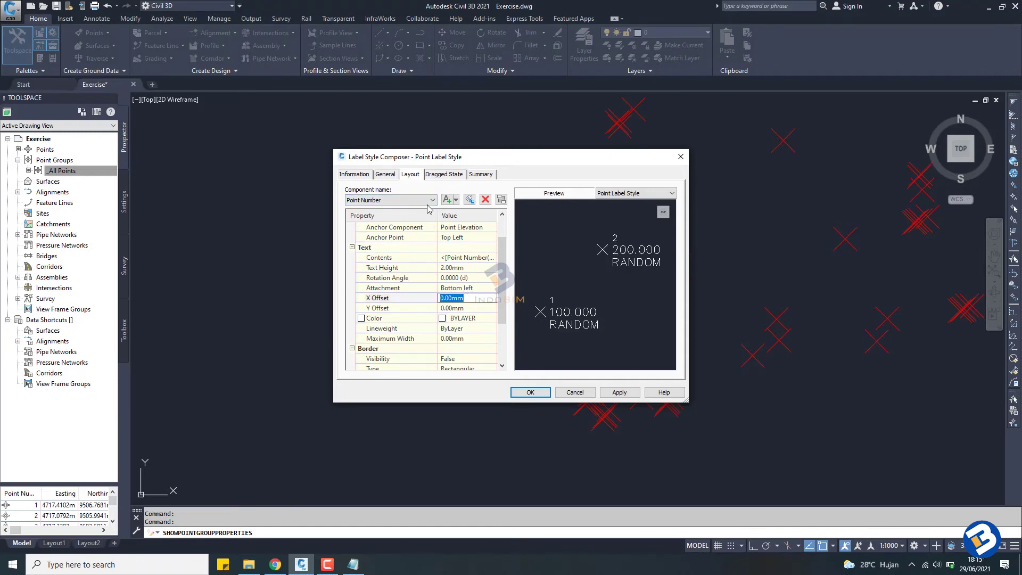
click(420, 200)
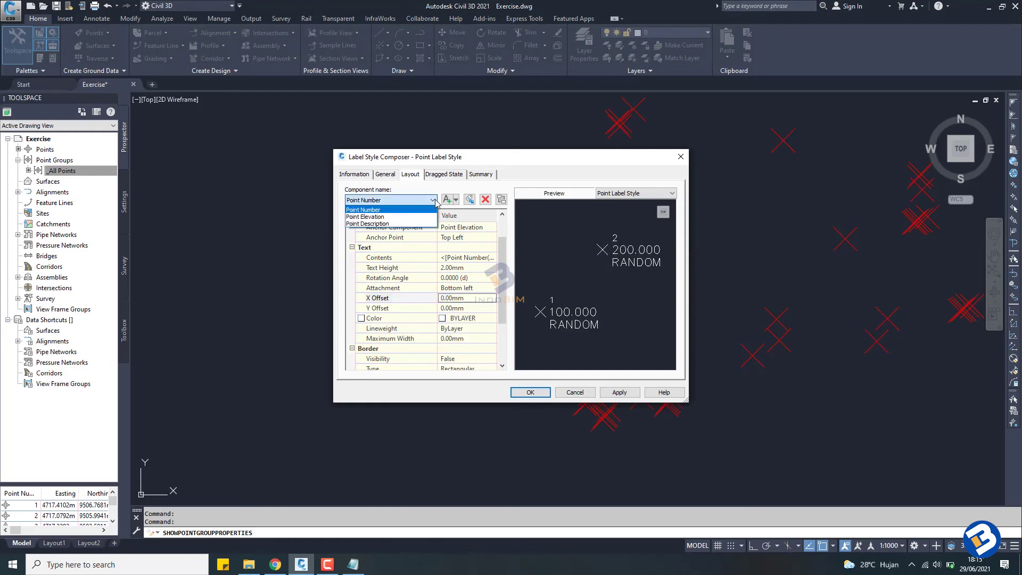
click(396, 209)
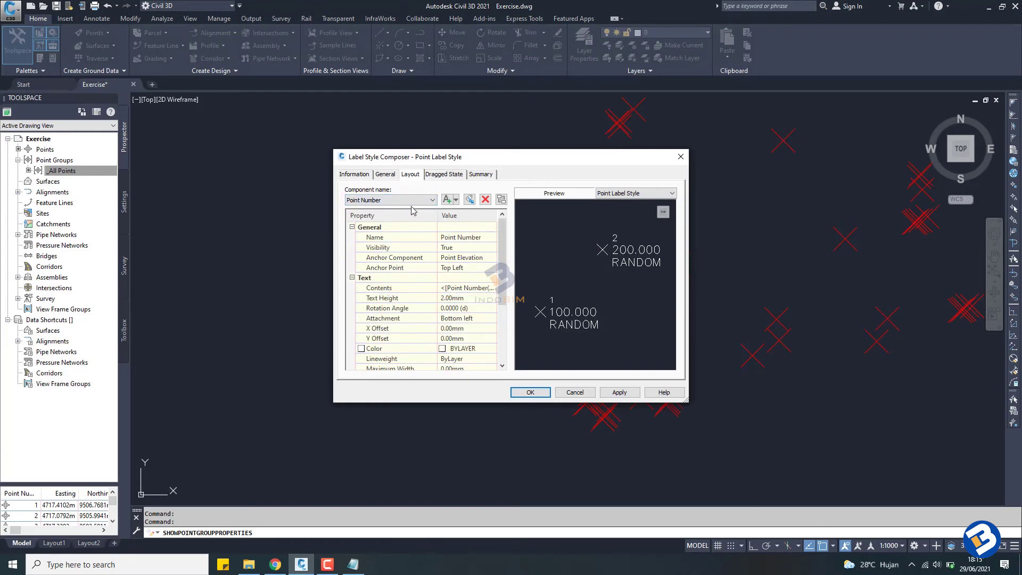
Set the Point Elevation component's text height to 2.00mm
click(425, 201)
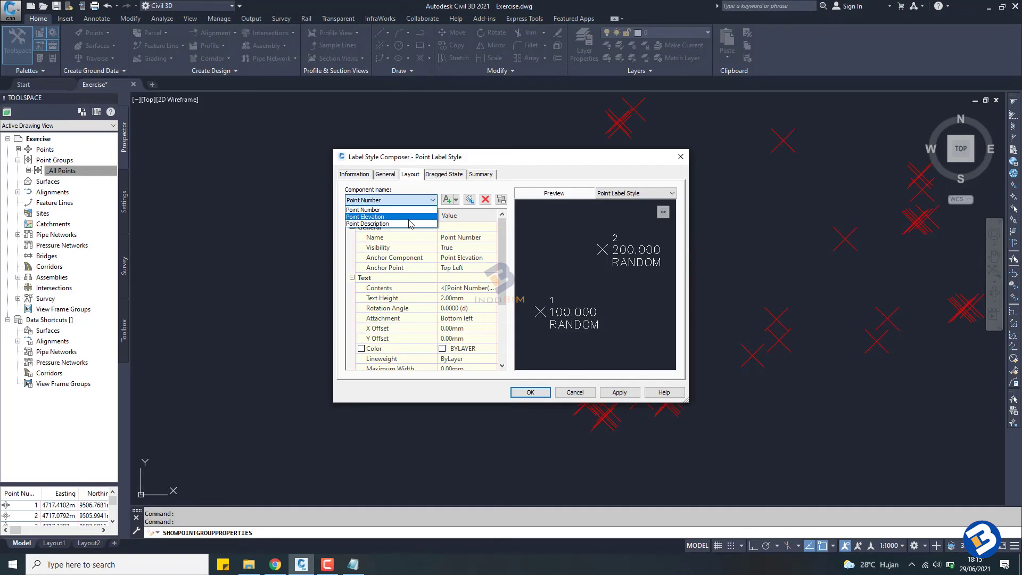
click(409, 219)
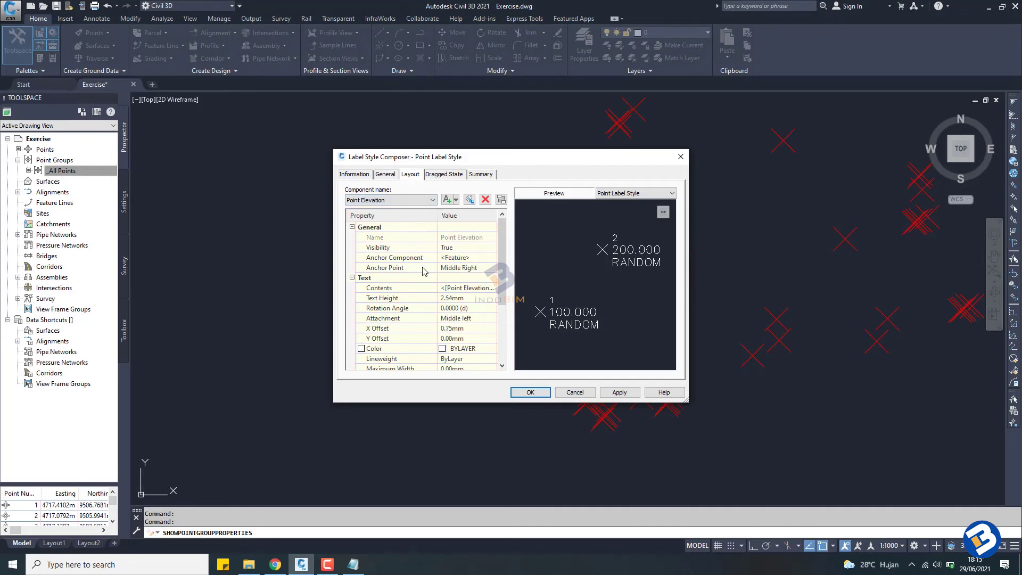
click(442, 298)
double_click(445, 298)
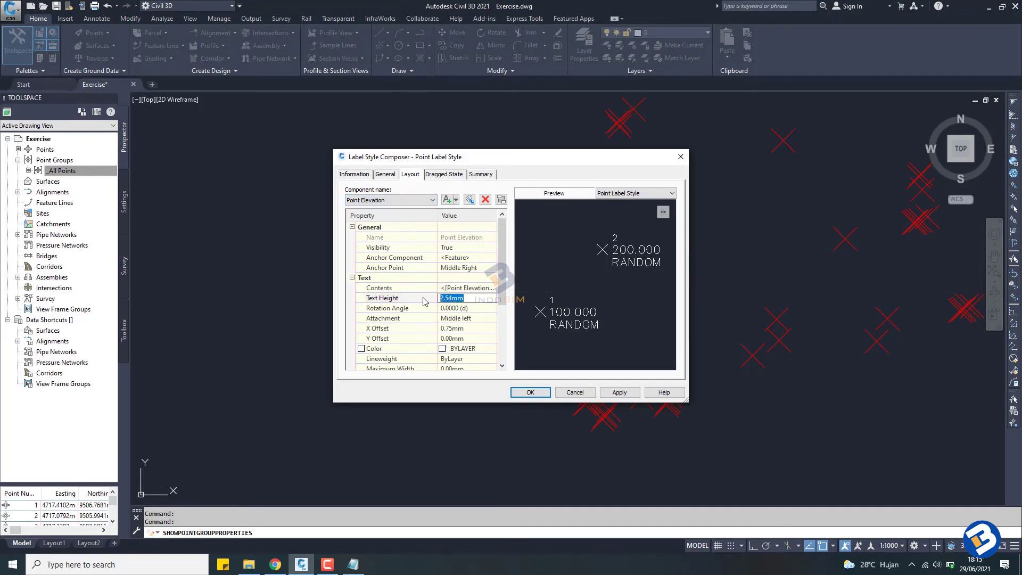
text(2)
click(445, 313)
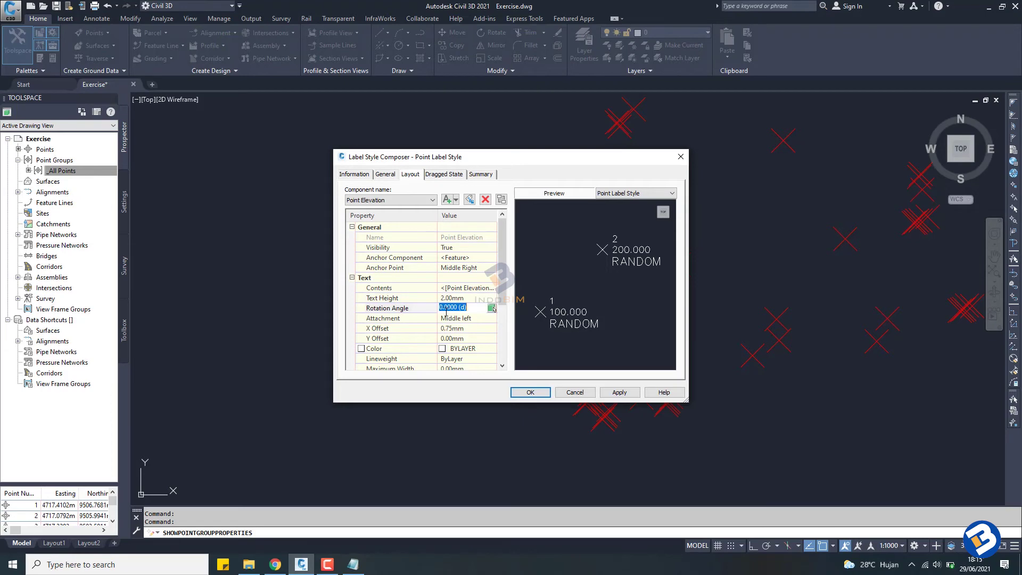
Make the Point Elevation component's text colour green
click(443, 349)
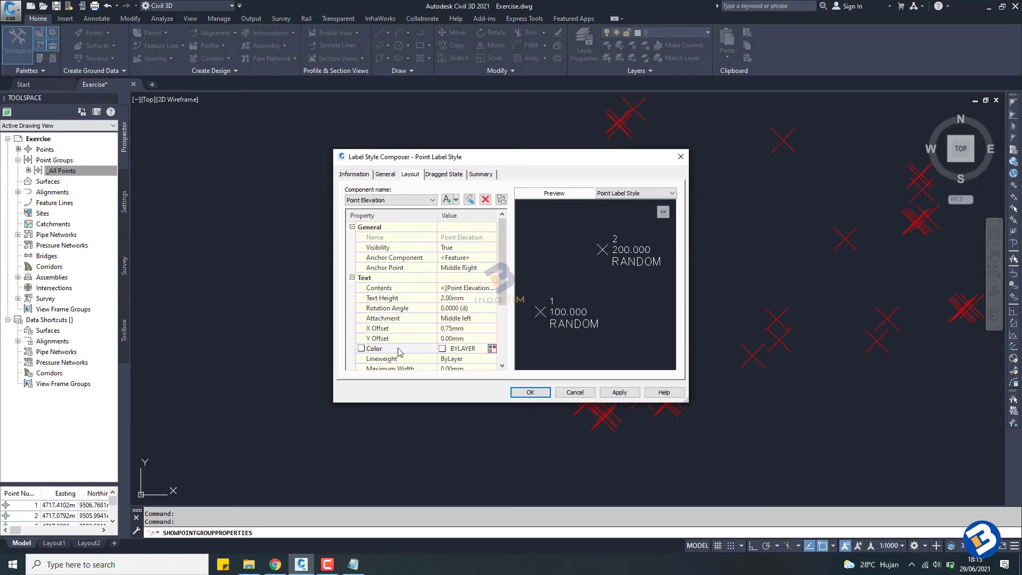
click(492, 348)
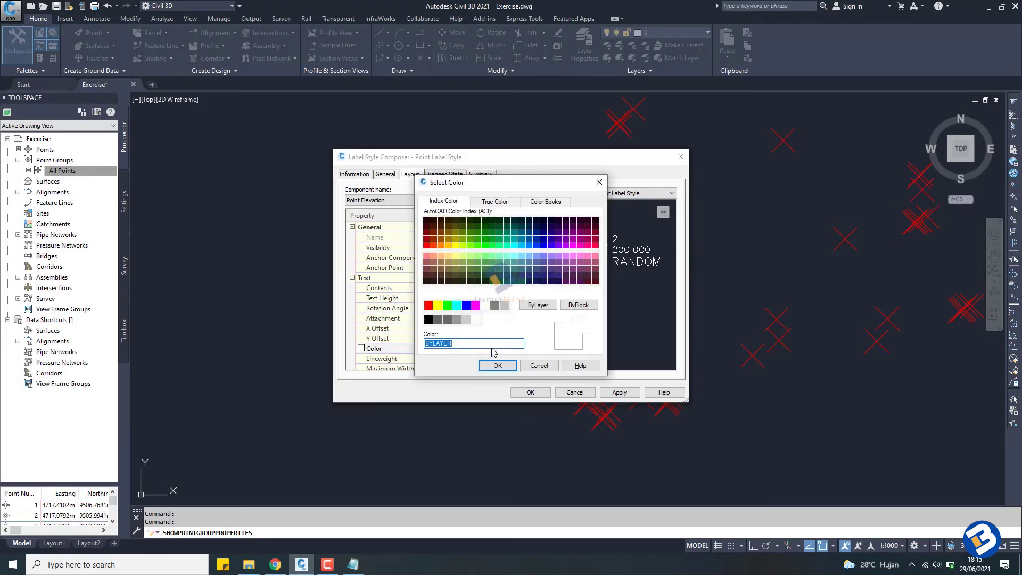
click(448, 305)
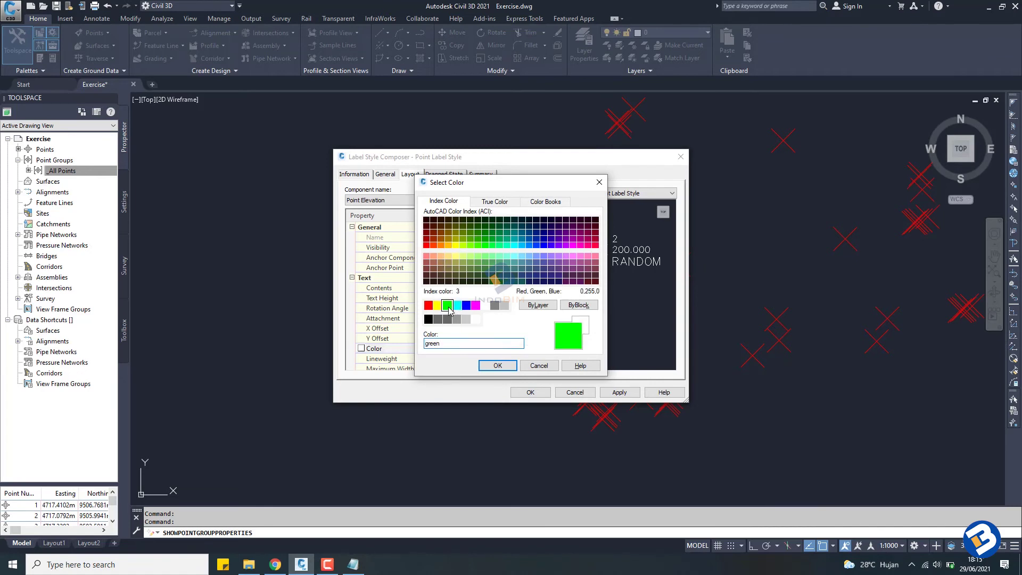
click(498, 365)
scroll(504, 314, down, 1)
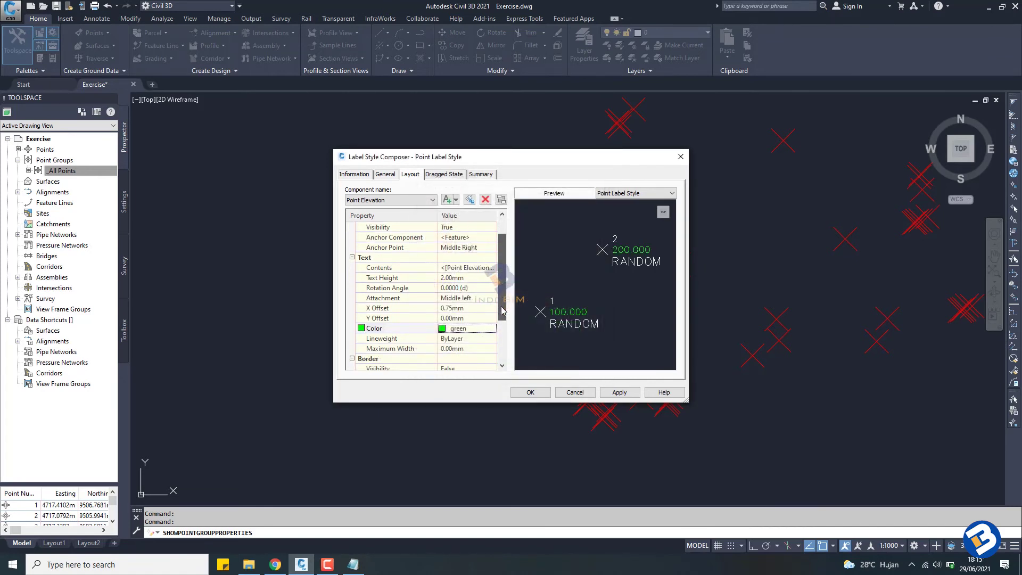
scroll(502, 323, down, 2)
scroll(504, 319, down, 1)
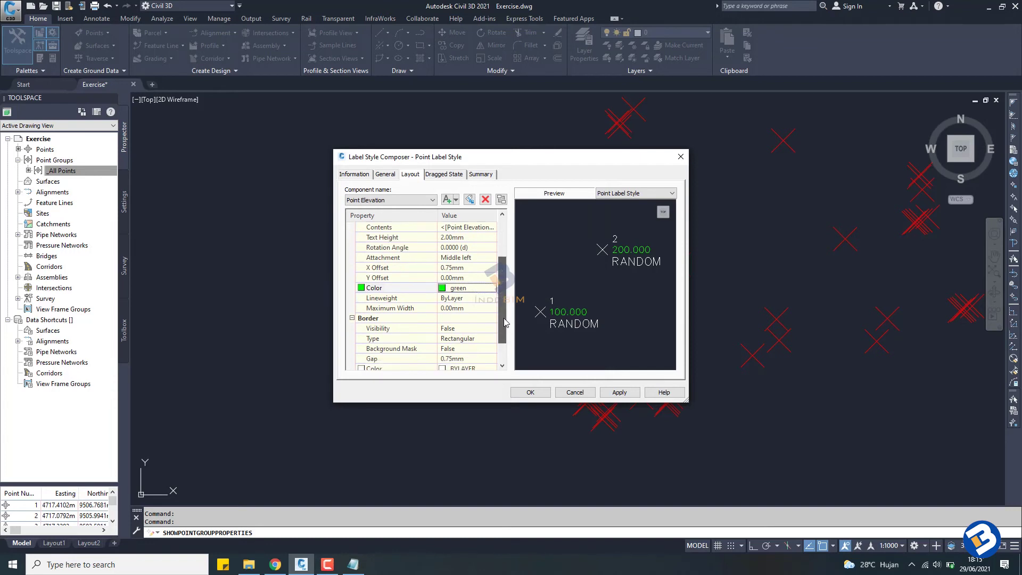
scroll(500, 330, down, 2)
scroll(499, 330, down, 1)
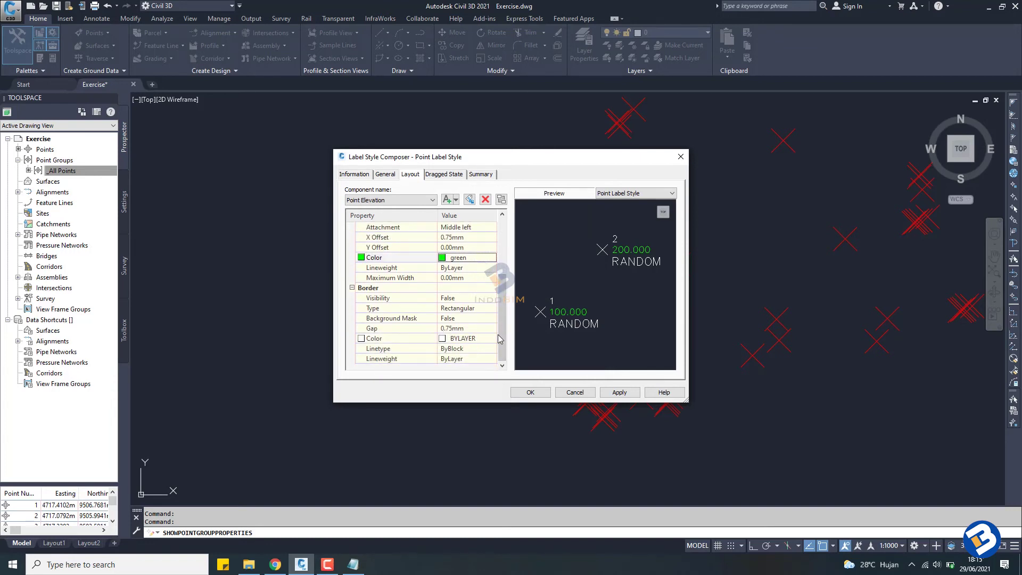
scroll(500, 325, up, 5)
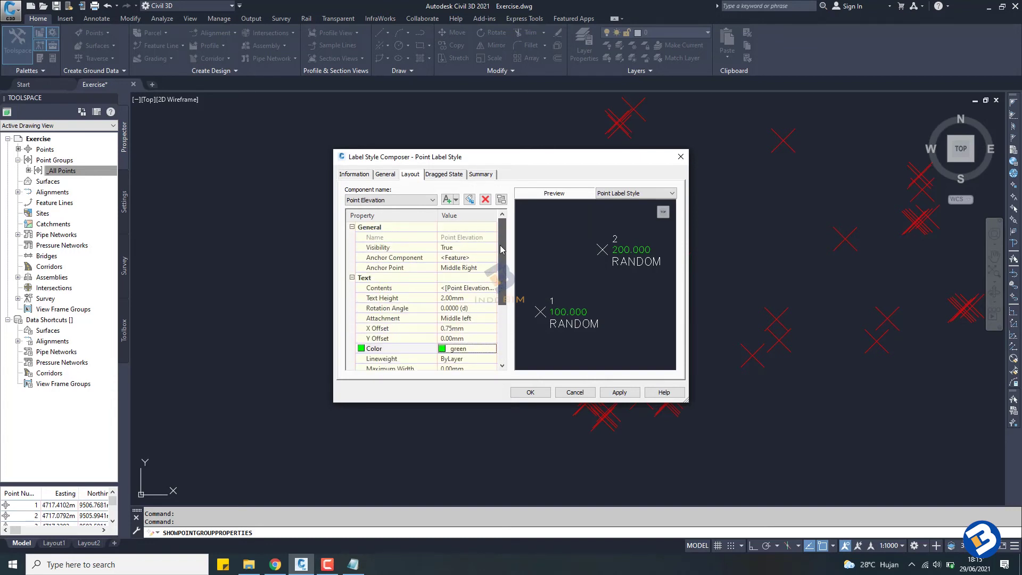
click(432, 200)
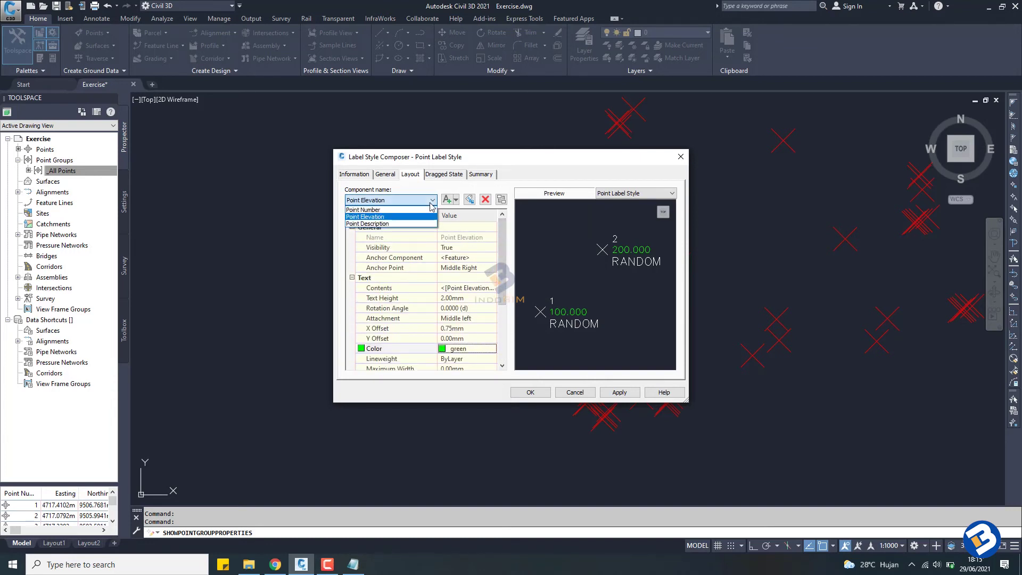
Set the Point Description component's text height to 0.50mm
click(408, 224)
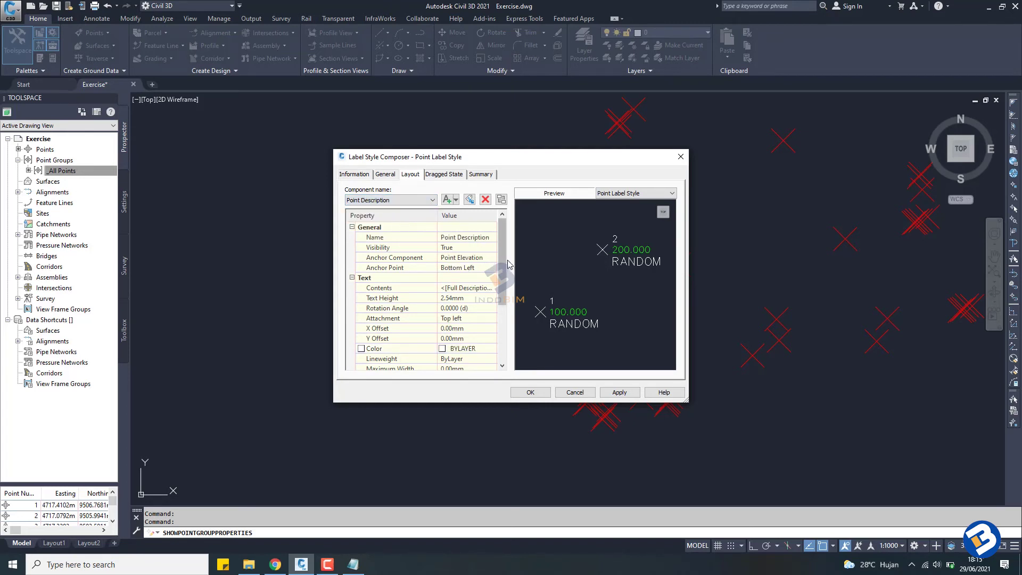
scroll(504, 259, down, 1)
click(484, 279)
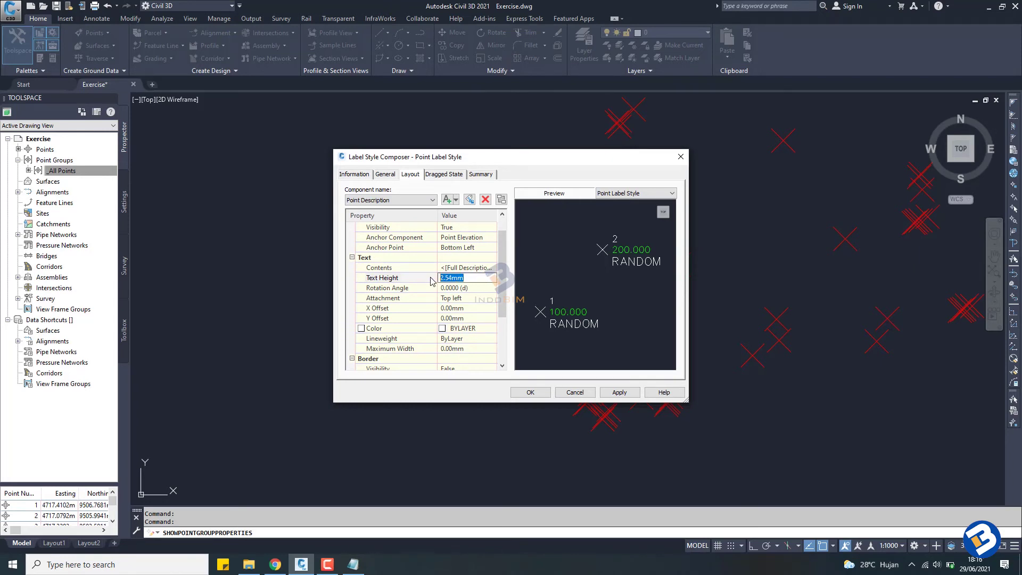
text(0.5)
click(453, 299)
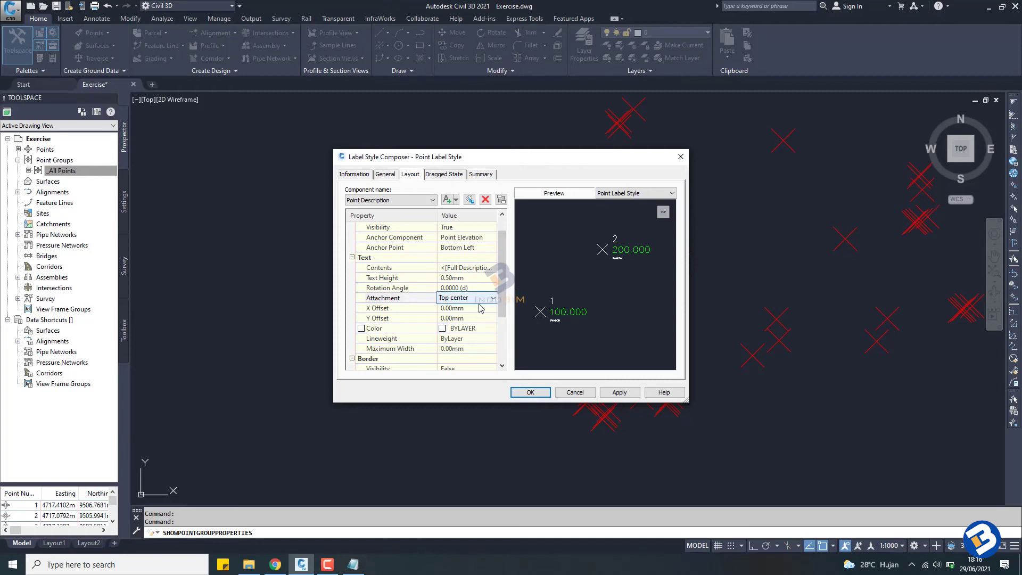
scroll(481, 308, up, 1)
scroll(471, 285, down, 1)
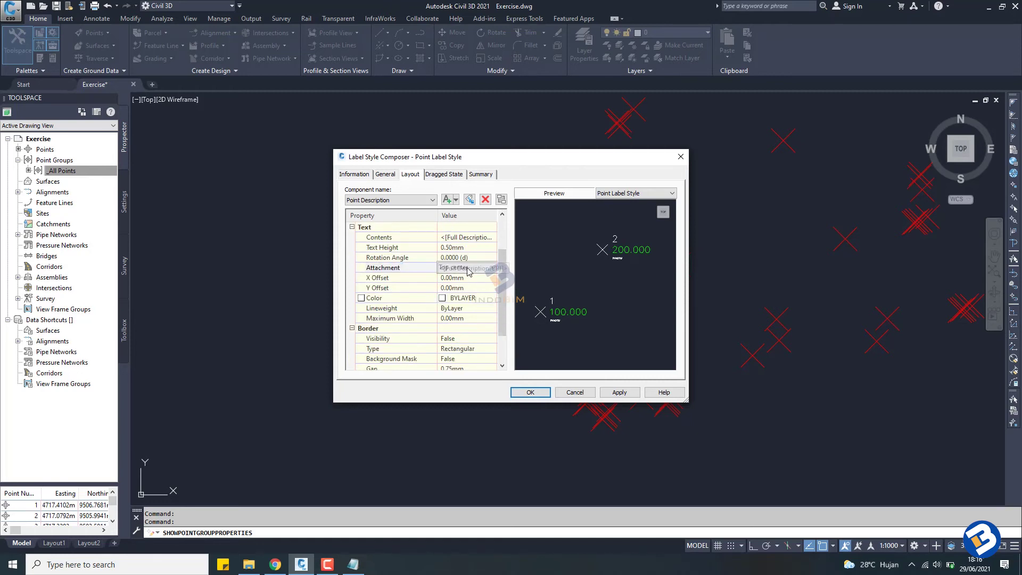
Review the label style's General, Layout, Dragged State and Summary settings
click(385, 175)
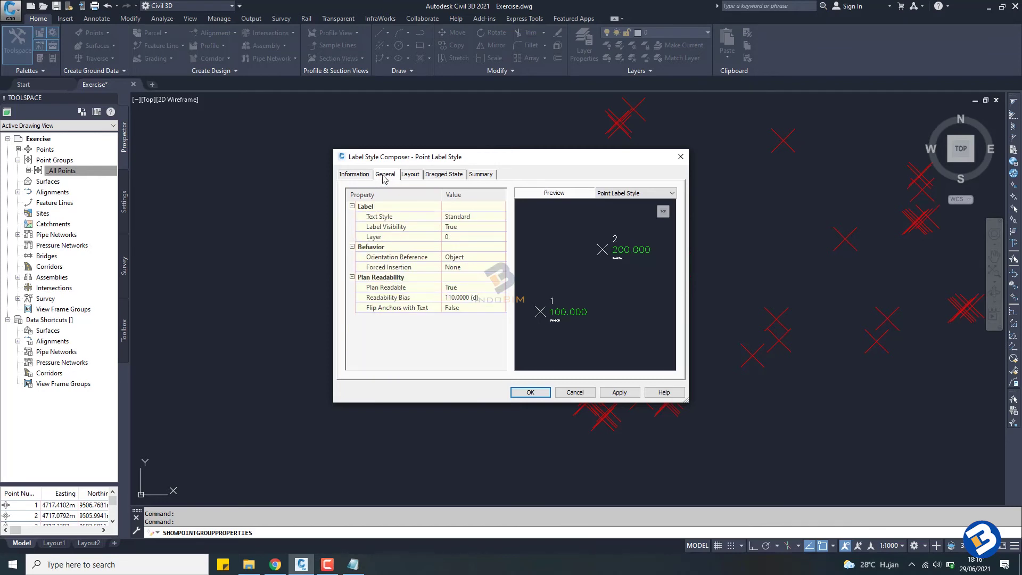
click(410, 174)
click(444, 175)
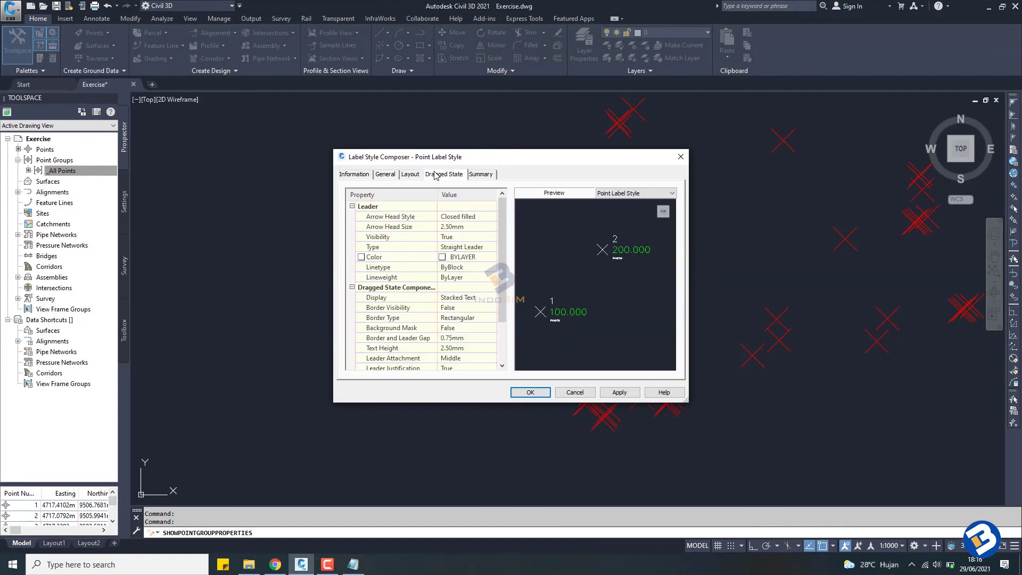
click(481, 175)
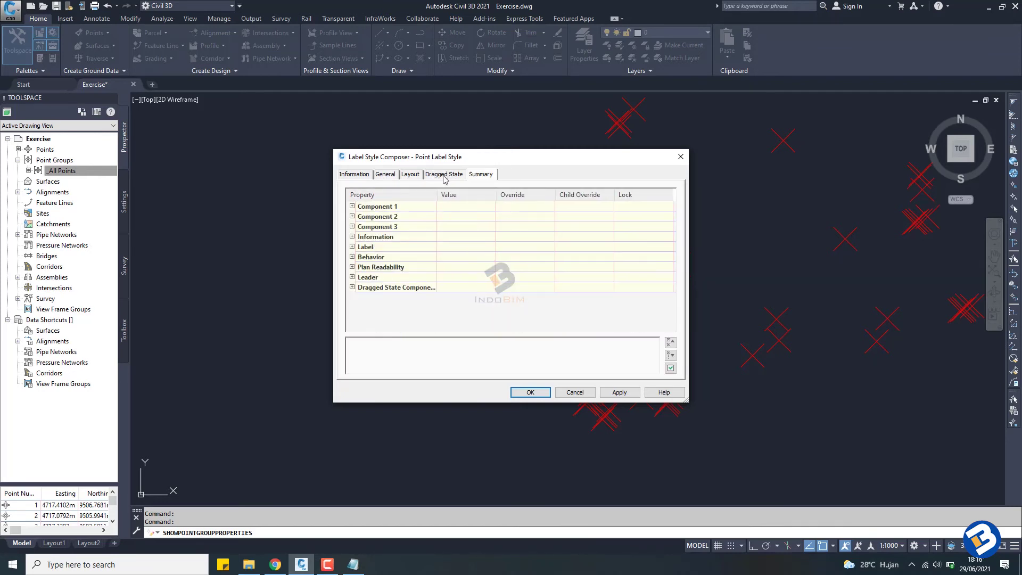
click(444, 175)
click(410, 174)
Rename the point label style to 'Exercise' and apply it
click(355, 176)
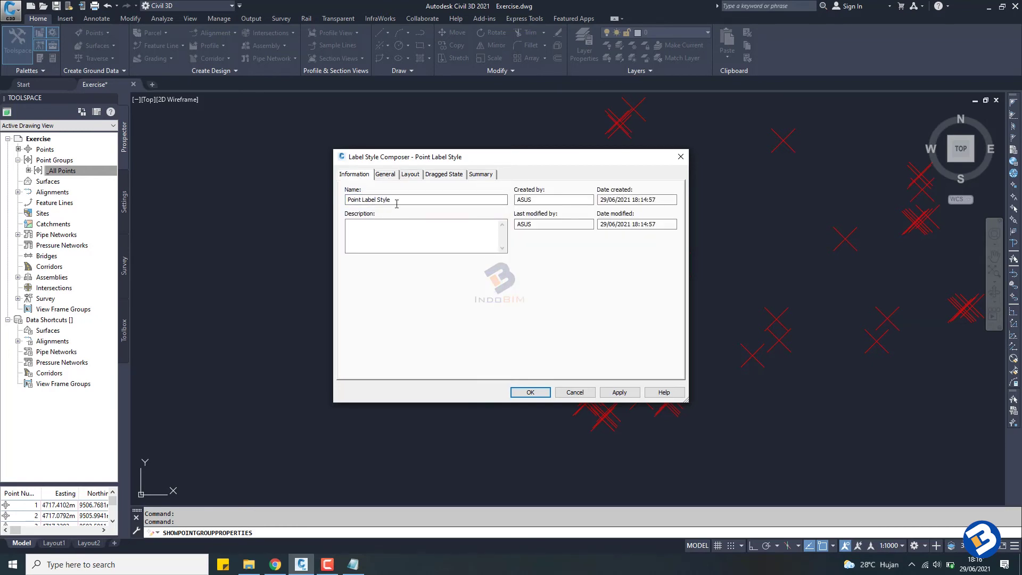
drag(391, 199, 336, 204)
text(Exercise)
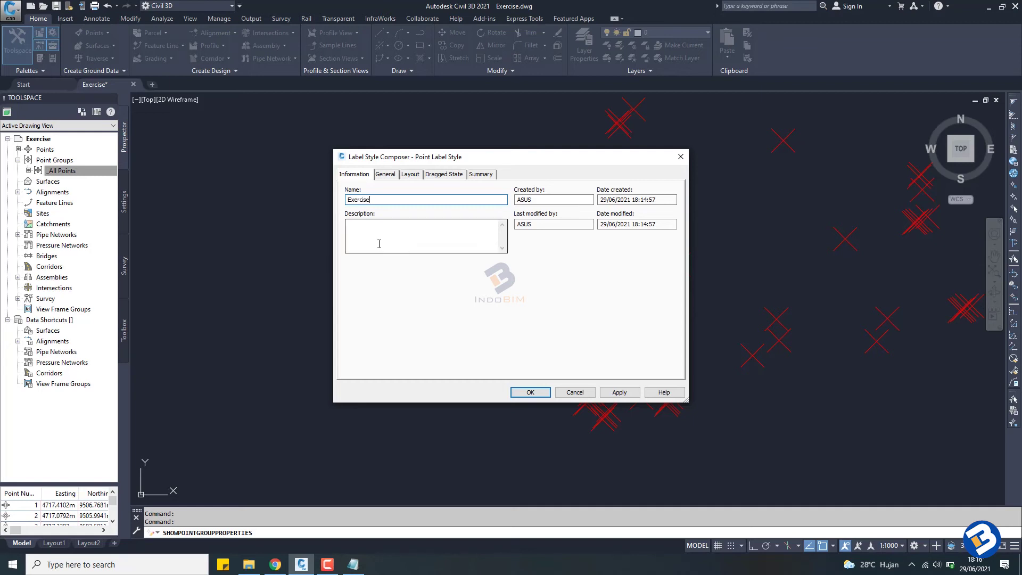
click(617, 391)
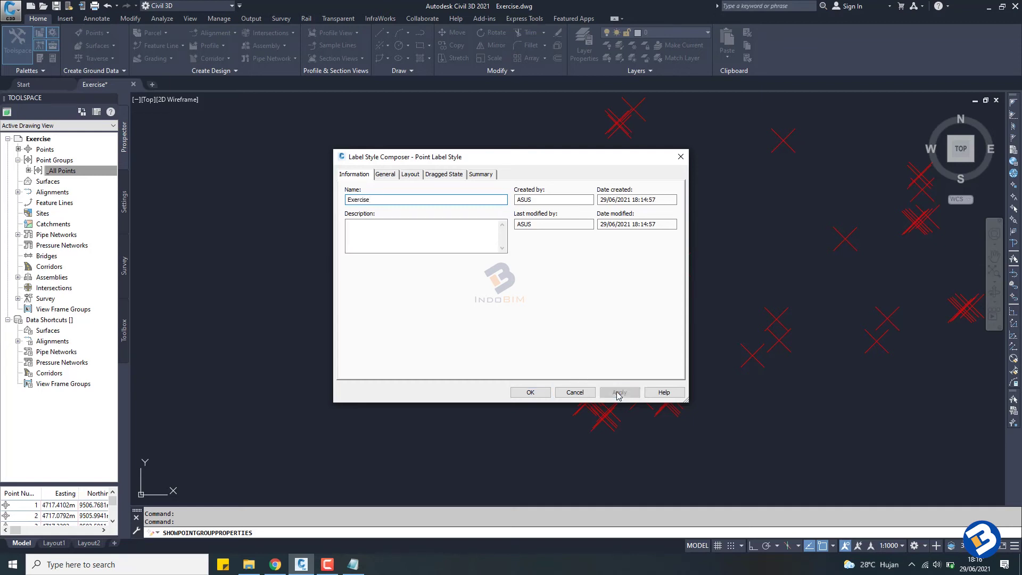
Save the Exercise label style and apply it to the _All Points group
click(525, 394)
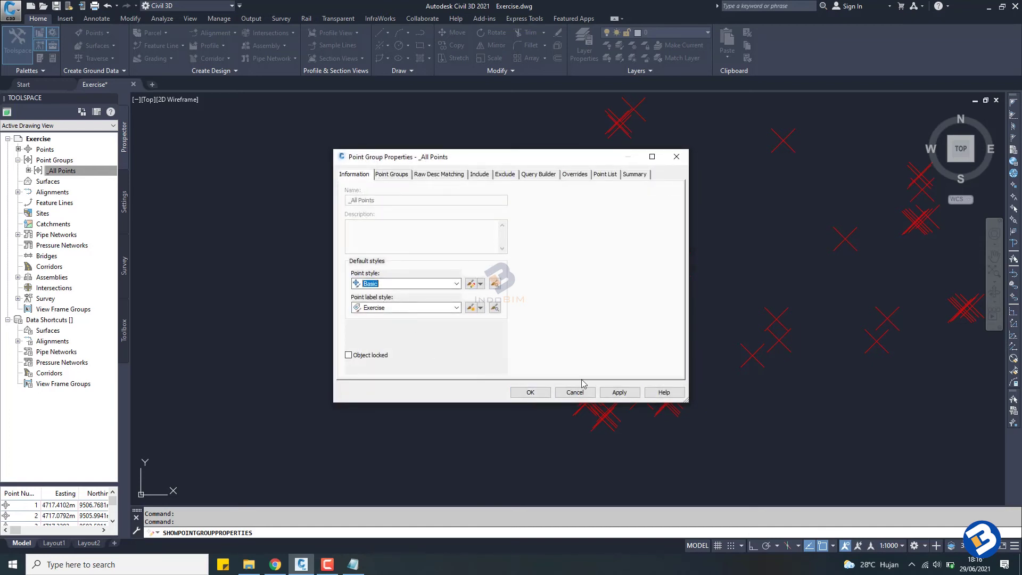
click(617, 396)
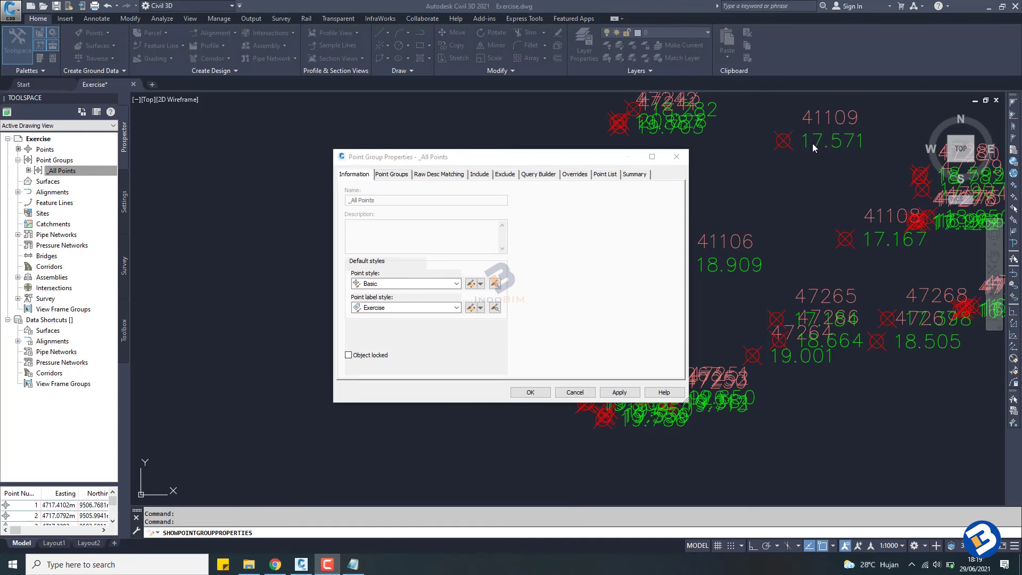
Close Point Group Properties and zoom to view the lower survey points
click(529, 394)
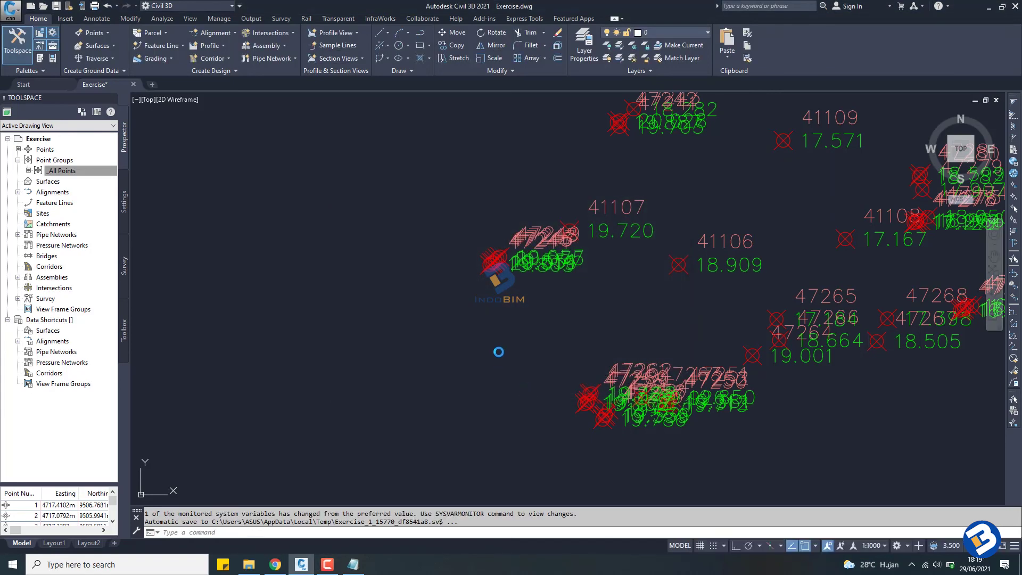
scroll(498, 353, down, 3)
scroll(497, 351, down, 2)
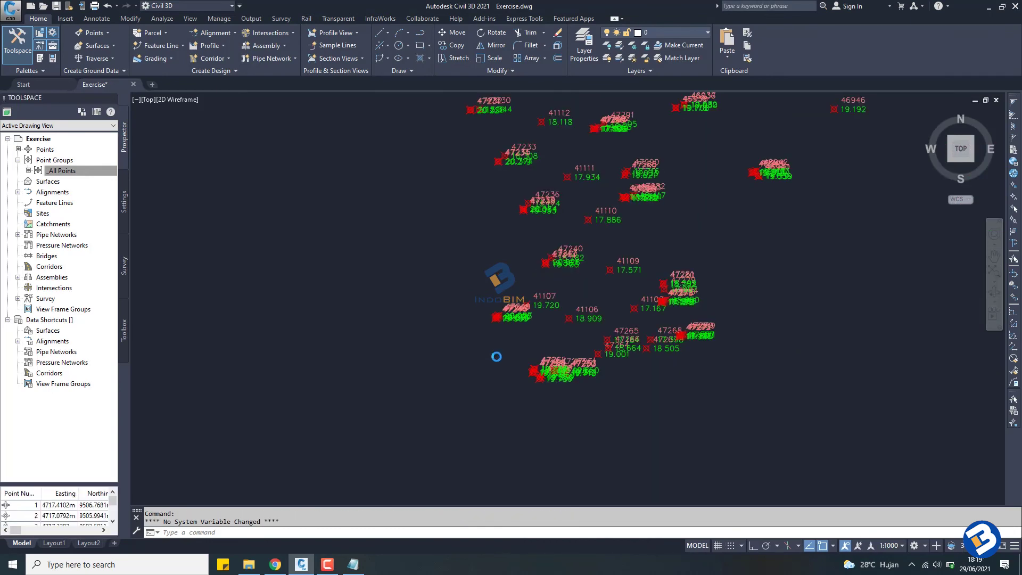
scroll(501, 341, down, 5)
scroll(509, 327, down, 1)
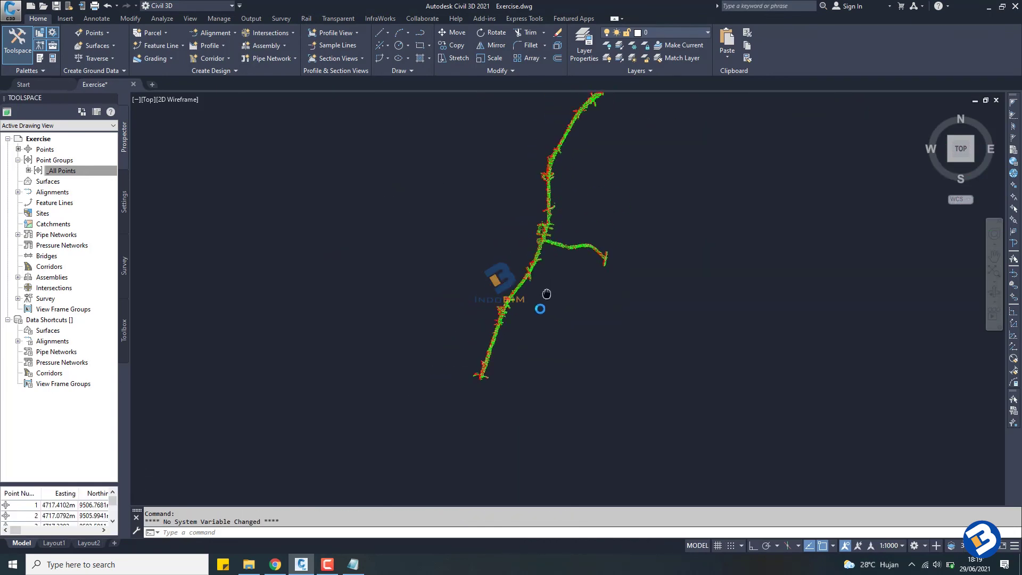
middle_drag(557, 257, 492, 429)
scroll(481, 429, up, 3)
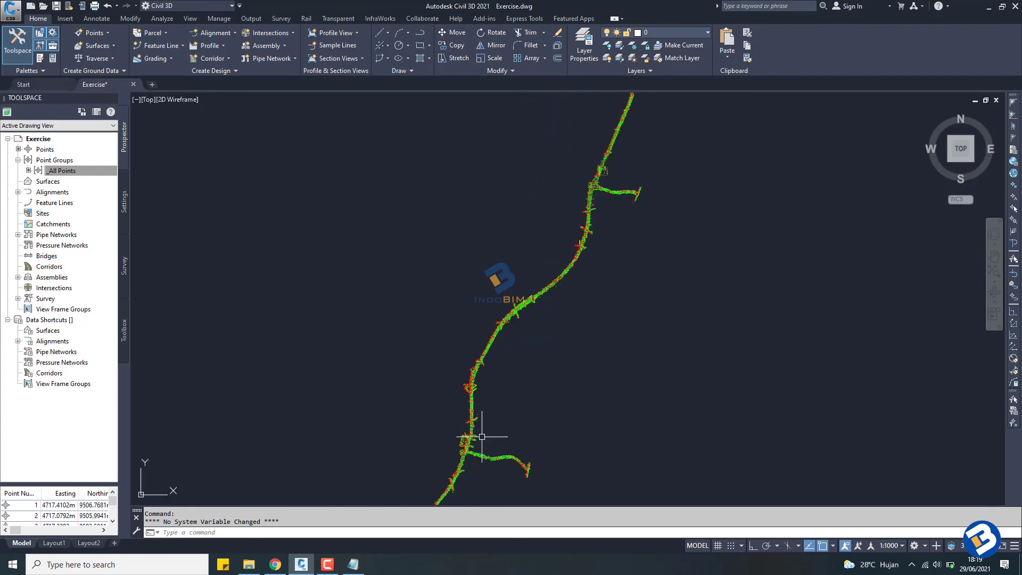
scroll(479, 434, up, 1)
scroll(548, 346, up, 2)
scroll(490, 354, up, 3)
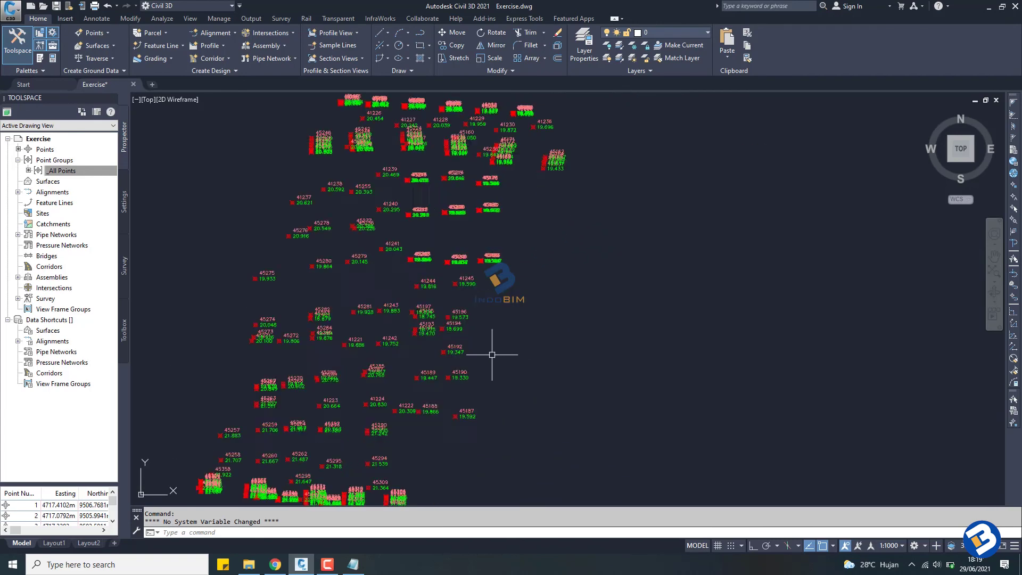
scroll(507, 224, up, 1)
scroll(433, 290, up, 2)
scroll(490, 212, up, 2)
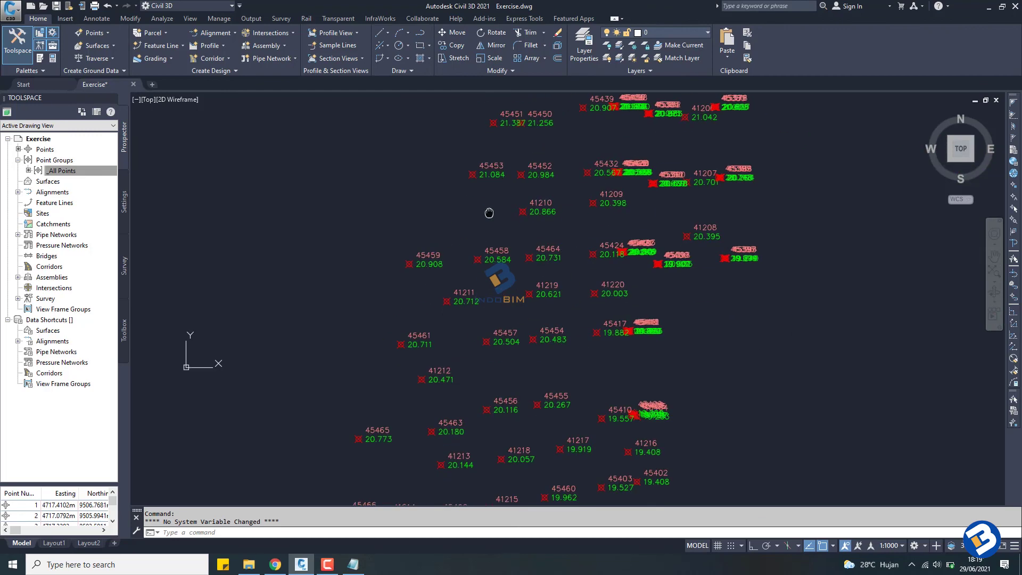
Pan and zoom across the site to inspect labels, e.g. point 41106 at elevation 18.909
mouse_move(490, 212)
middle_down()
mouse_move(490, 199)
mouse_move(481, 279)
middle_up()
scroll(482, 279, up, 2)
scroll(479, 237, down, 6)
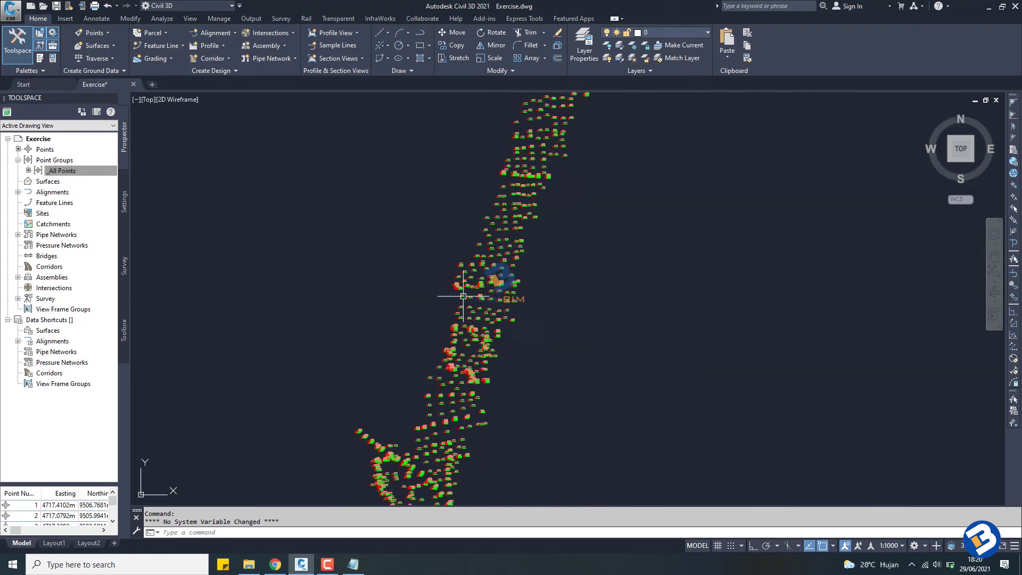
scroll(519, 199, up, 1)
scroll(519, 199, up, 2)
scroll(521, 208, down, 2)
scroll(540, 183, up, 3)
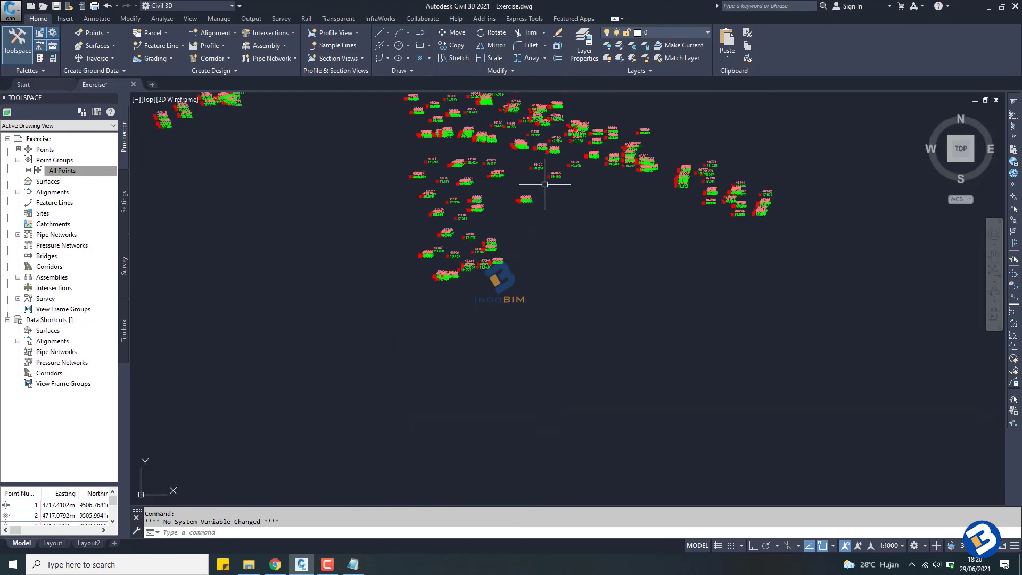
scroll(465, 244, up, 3)
middle_drag(462, 255, 557, 227)
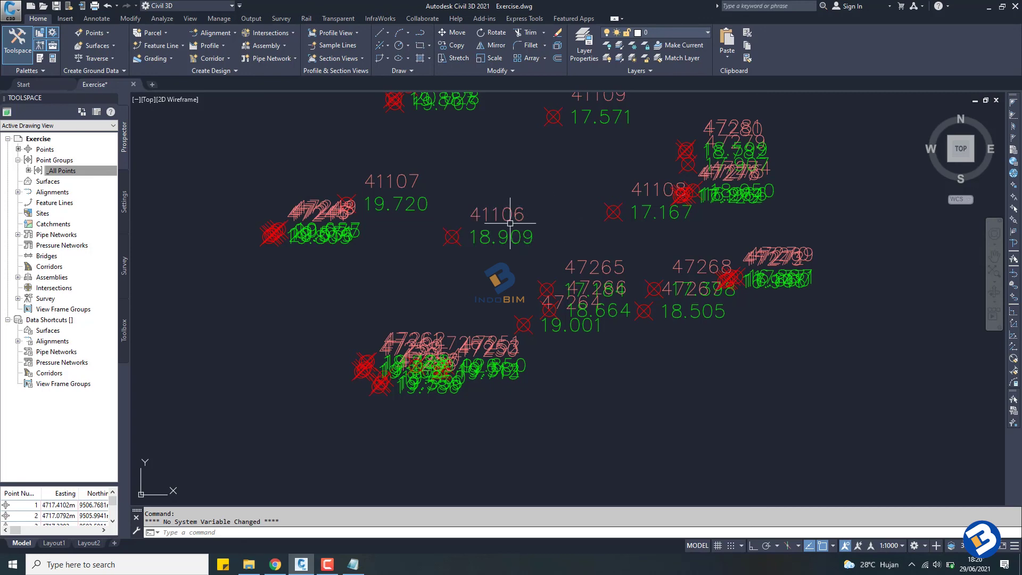
scroll(525, 264, down, 4)
middle_drag(526, 265, 521, 329)
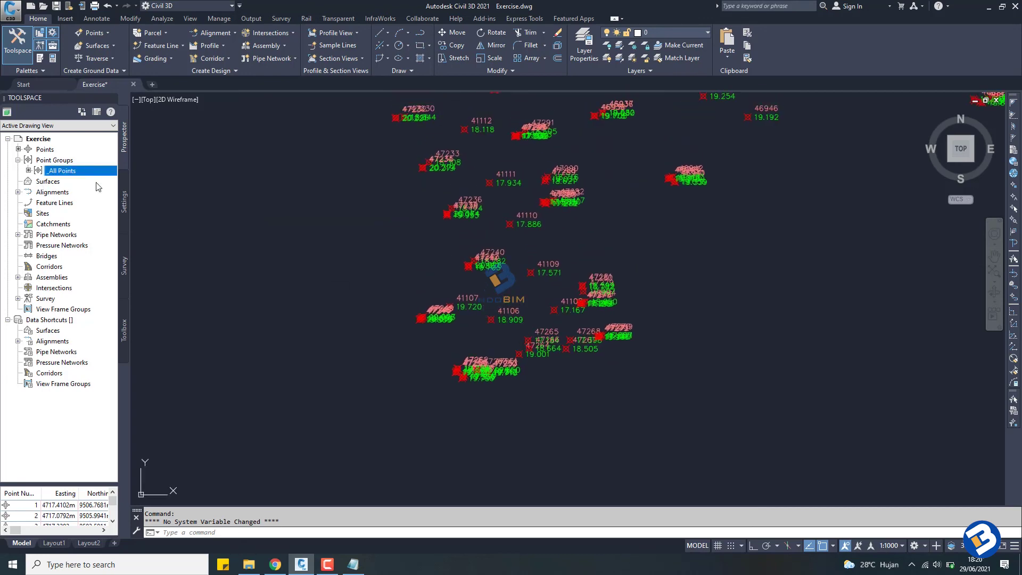
scroll(347, 285, down, 3)
mouse_move(347, 285)
middle_down()
mouse_move(374, 298)
mouse_move(390, 356)
middle_up()
middle_drag(436, 357, 489, 269)
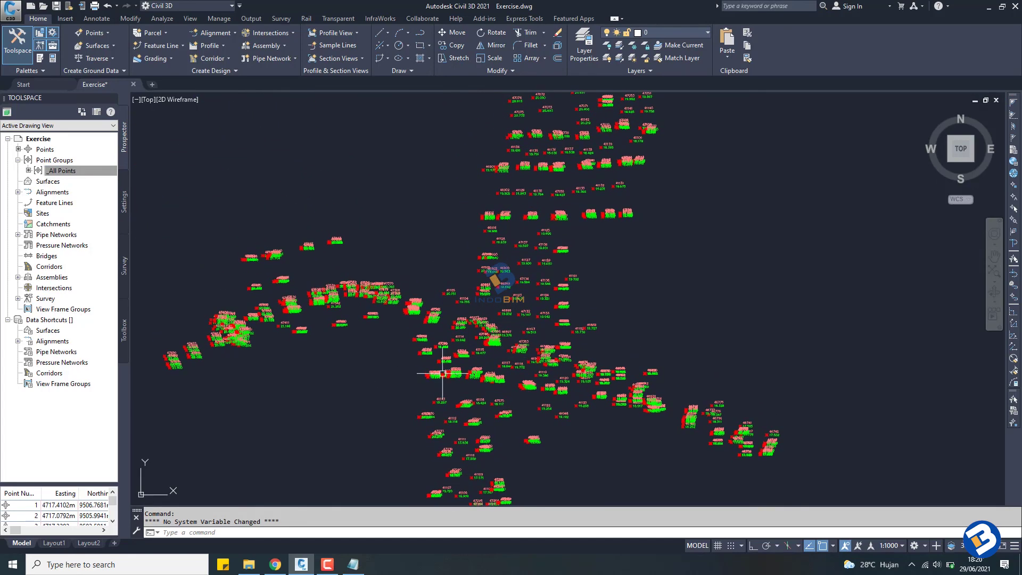
scroll(488, 277, up, 3)
scroll(488, 282, up, 4)
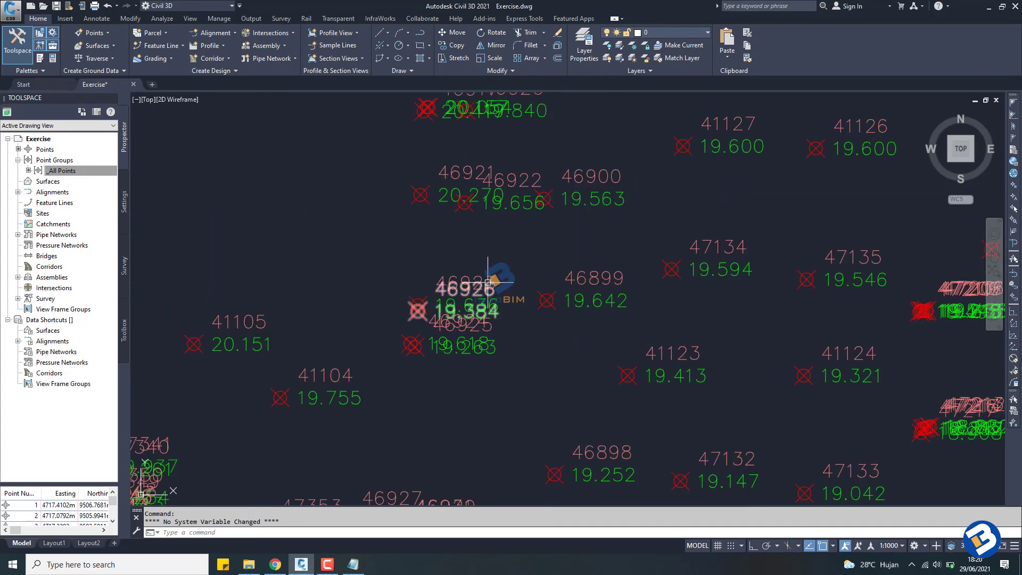
scroll(447, 248, down, 4)
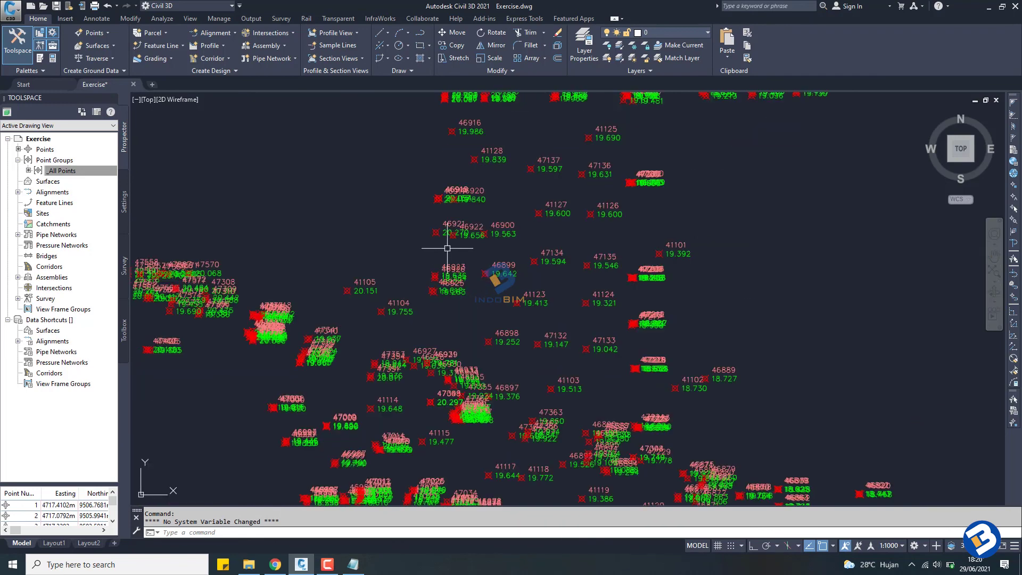
middle_drag(447, 248, 406, 390)
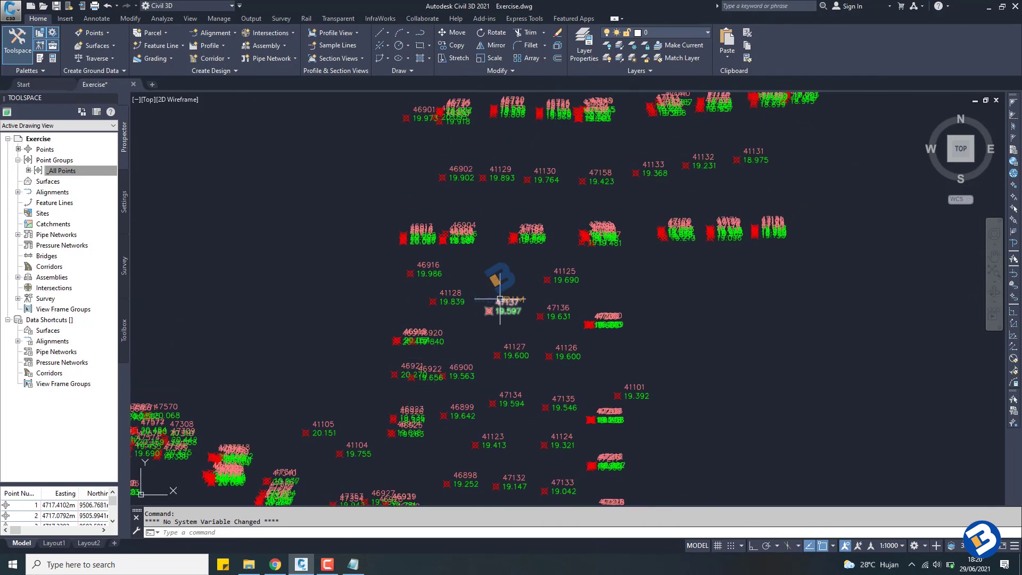
middle_drag(484, 271, 488, 369)
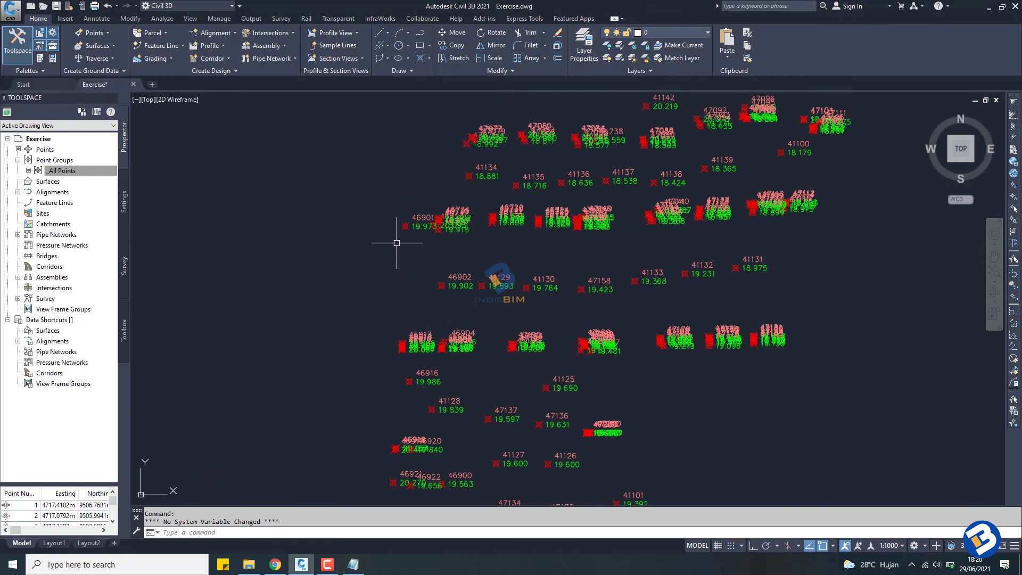
click(397, 242)
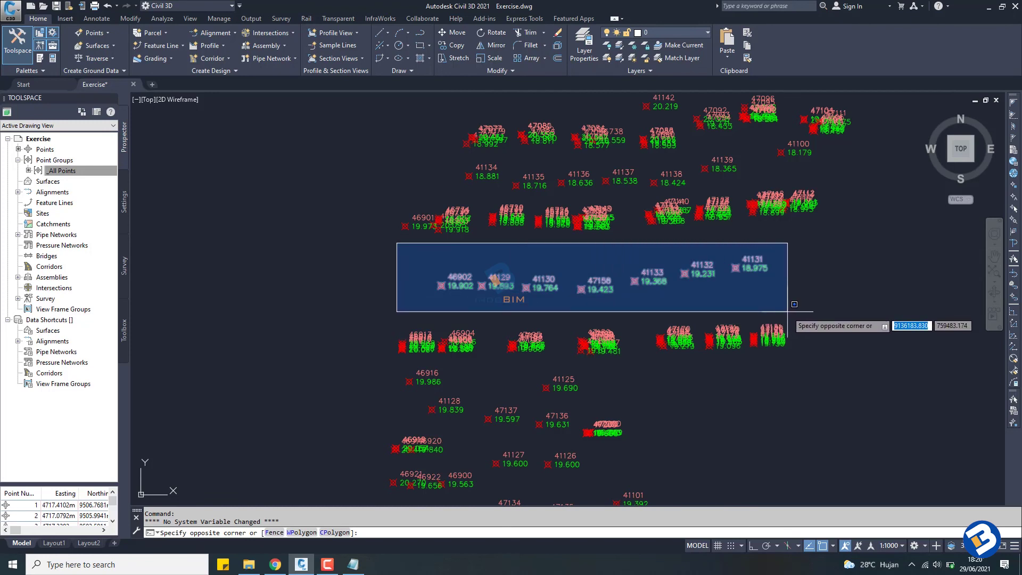